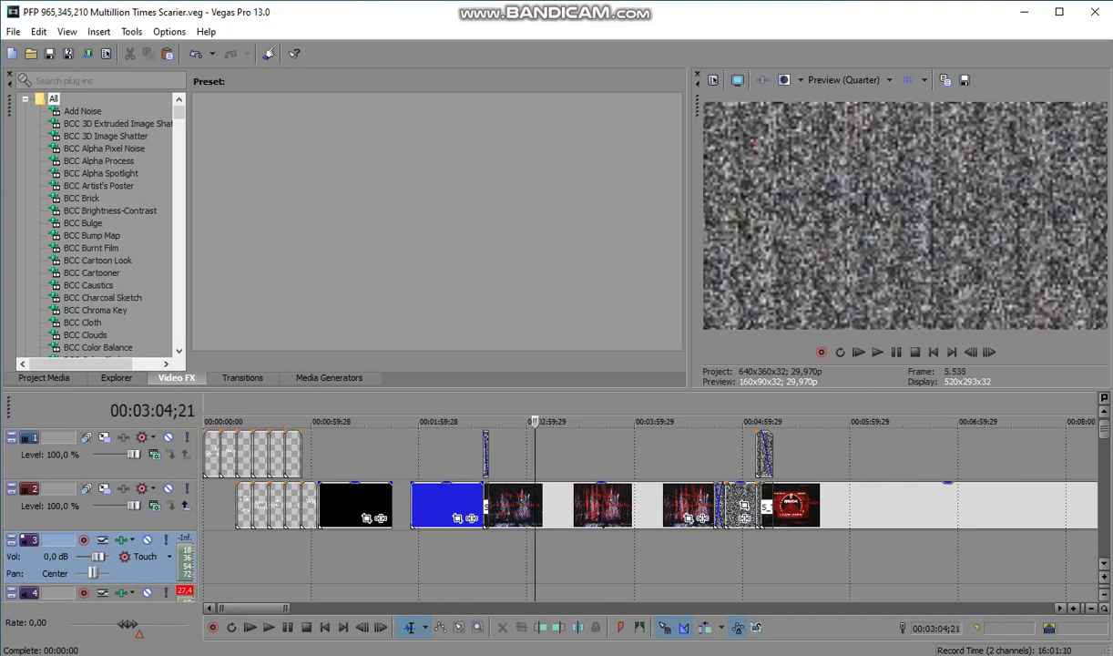
Inspect the frames at several points across the first seven minutes of the timeline, ending at 00:06:57;16.
{"action": "left_click", "coordinate": [657, 422]}
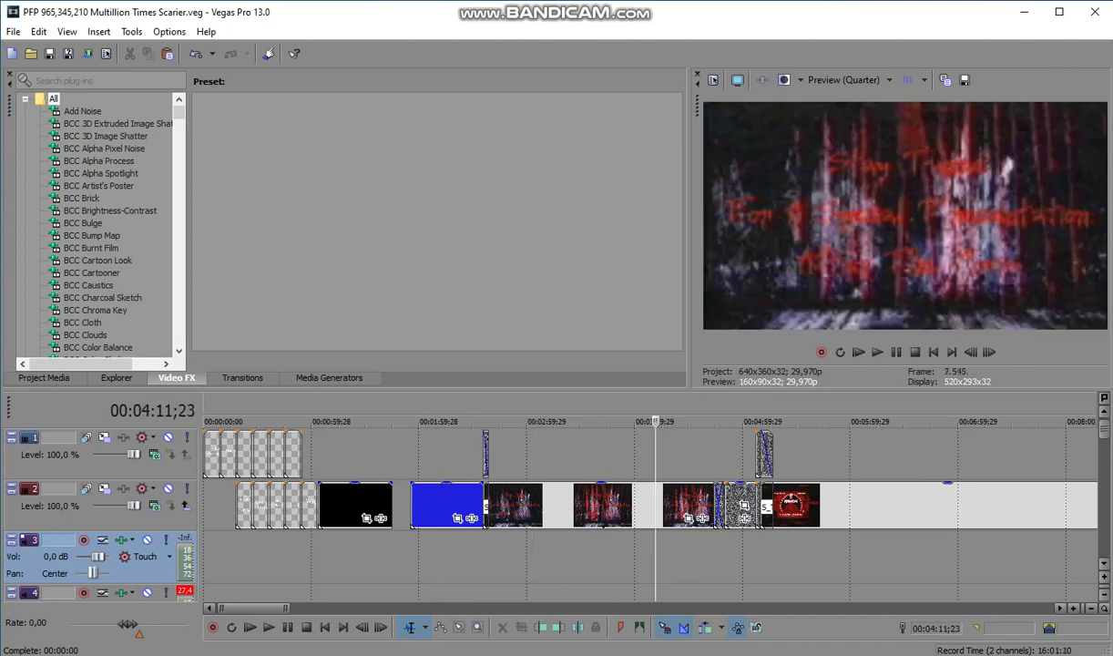
{"action": "left_click", "coordinate": [430, 421]}
{"action": "left_click", "coordinate": [411, 422]}
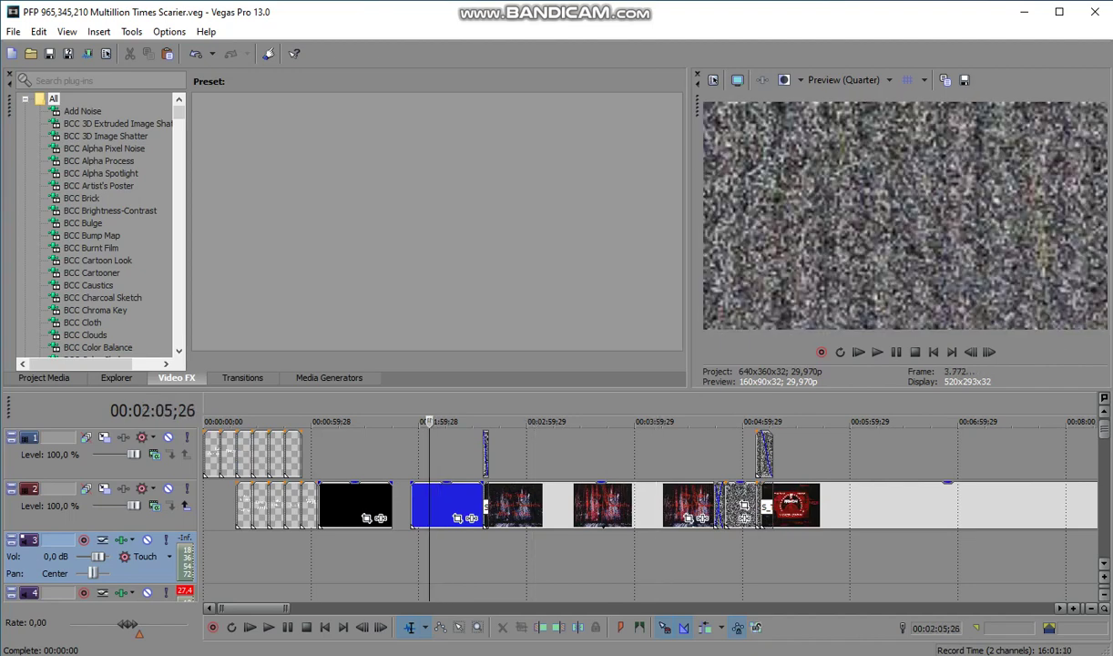
{"action": "left_click", "coordinate": [436, 422]}
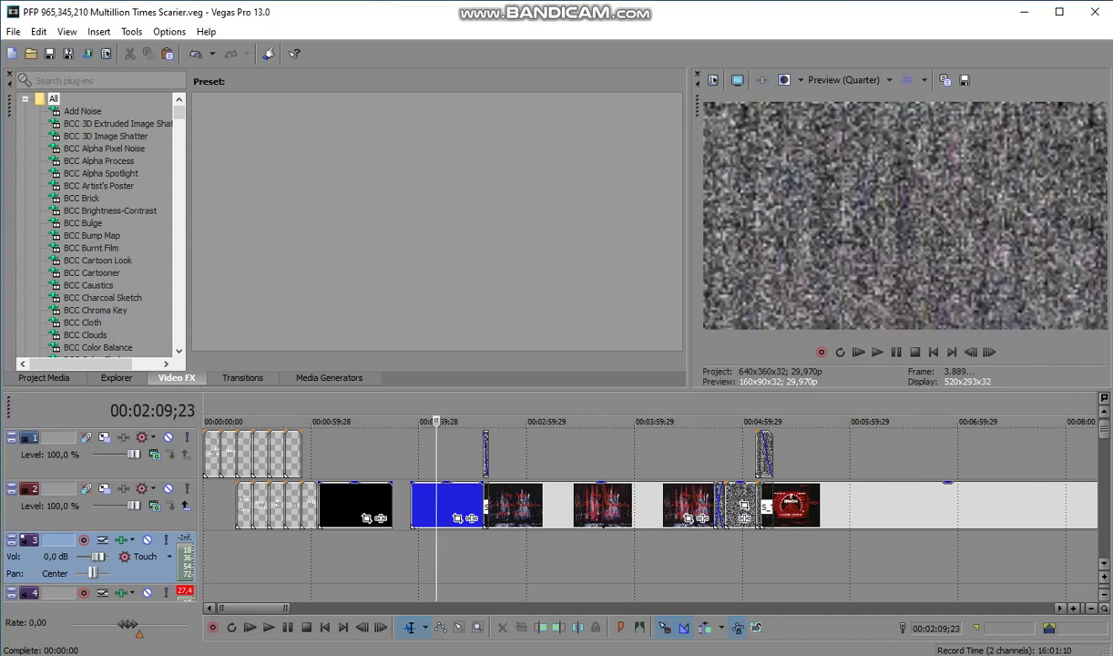
{"action": "left_click", "coordinate": [453, 422]}
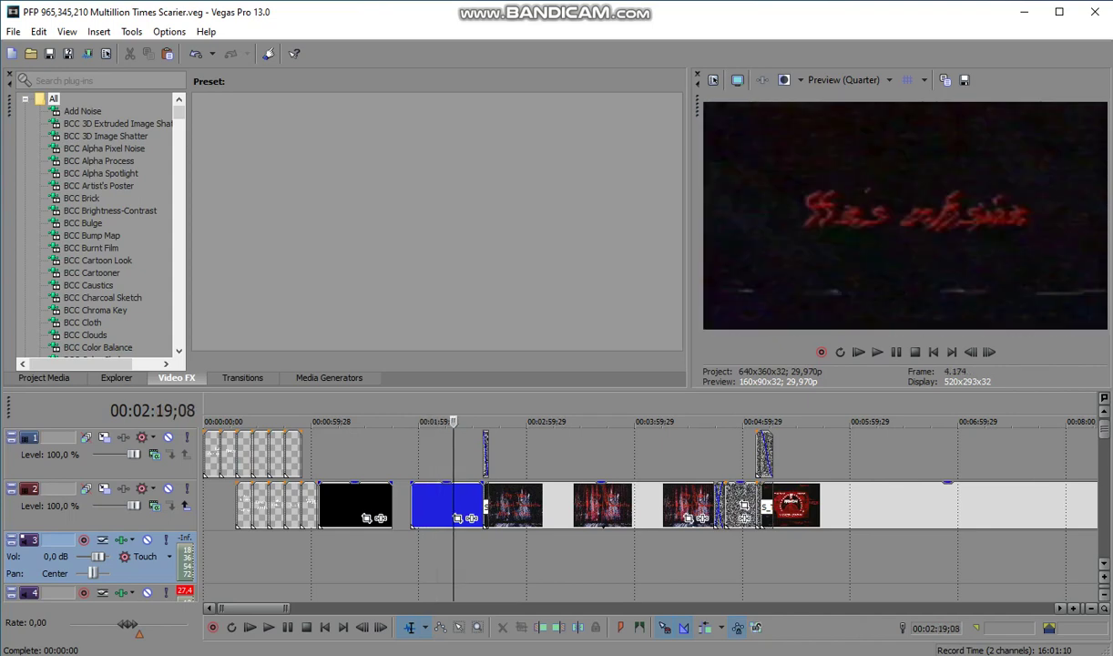
{"action": "left_click", "coordinate": [725, 421]}
{"action": "left_click", "coordinate": [772, 422]}
{"action": "scroll", "coordinate": [772, 510], "scroll_direction": "up", "scroll_amount": 1}
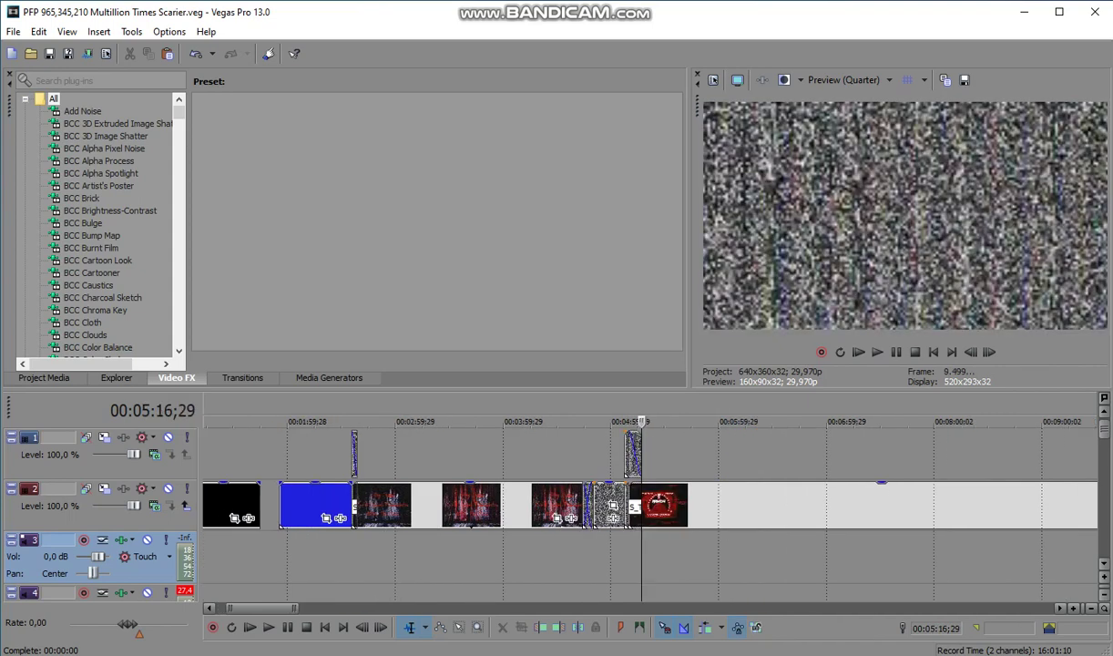
{"action": "scroll", "coordinate": [766, 555], "scroll_direction": "down", "scroll_amount": 1}
{"action": "left_click", "coordinate": [766, 555]}
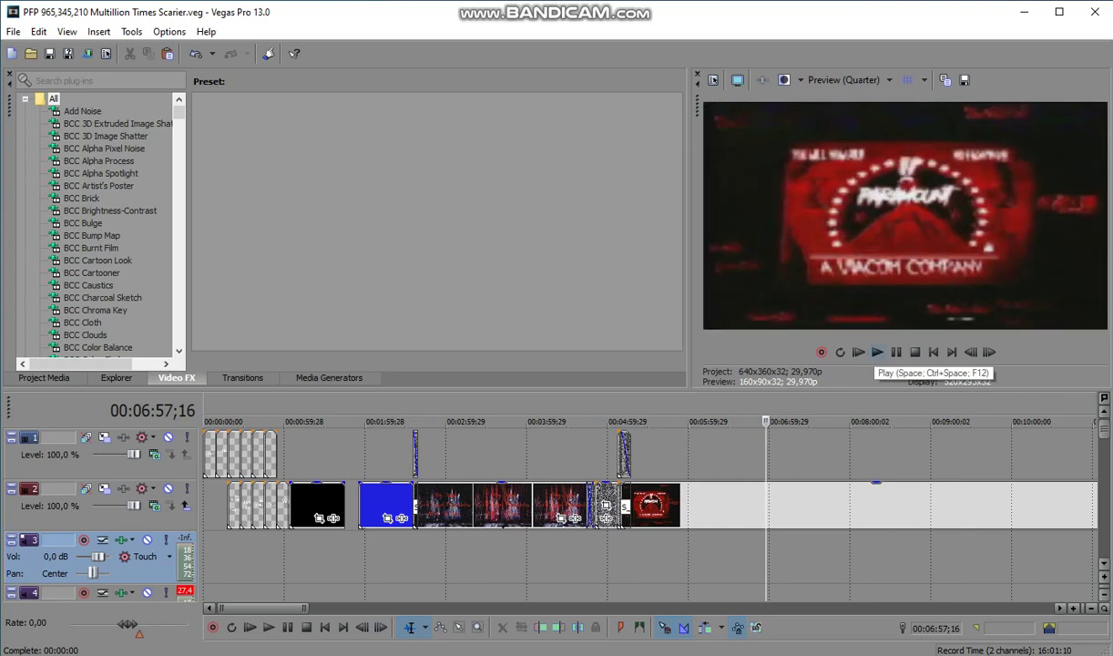
Preview the red Paramount logo section from 00:06:57;16, stopping and restarting playback once.
{"action": "left_click", "coordinate": [877, 352]}
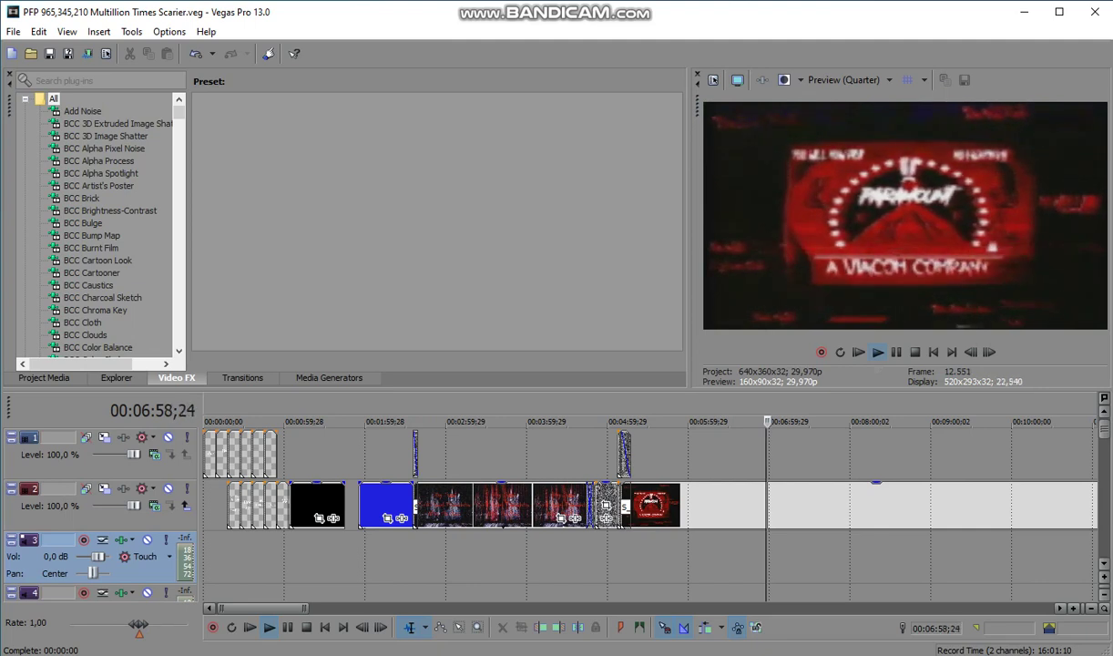
{"action": "left_click", "coordinate": [915, 351]}
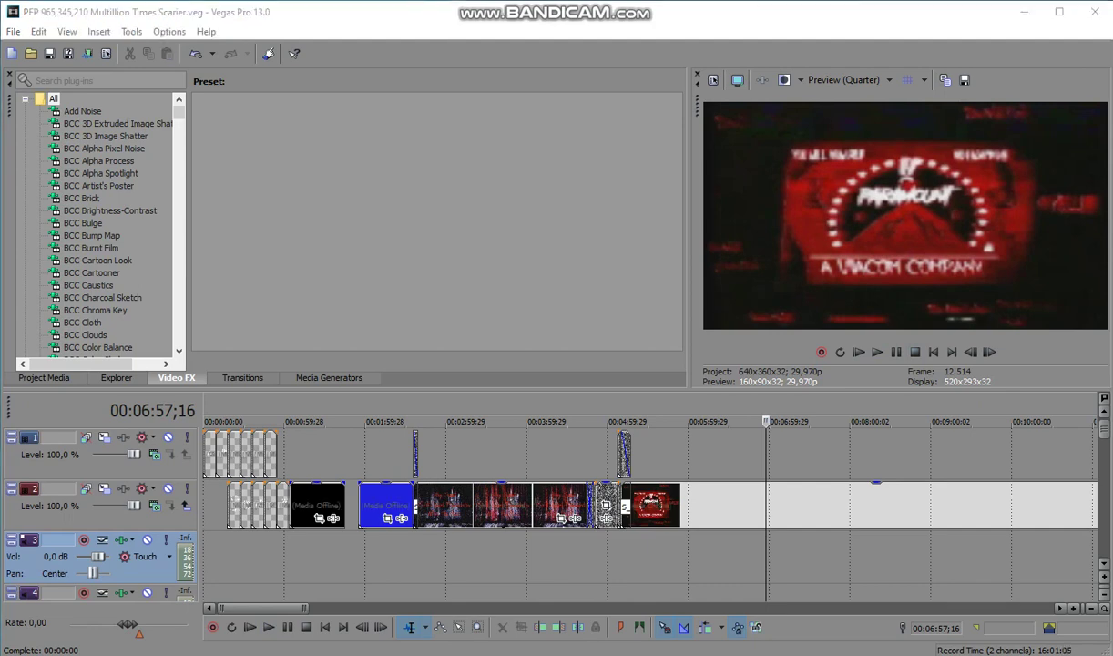
{"action": "key", "text": "space"}
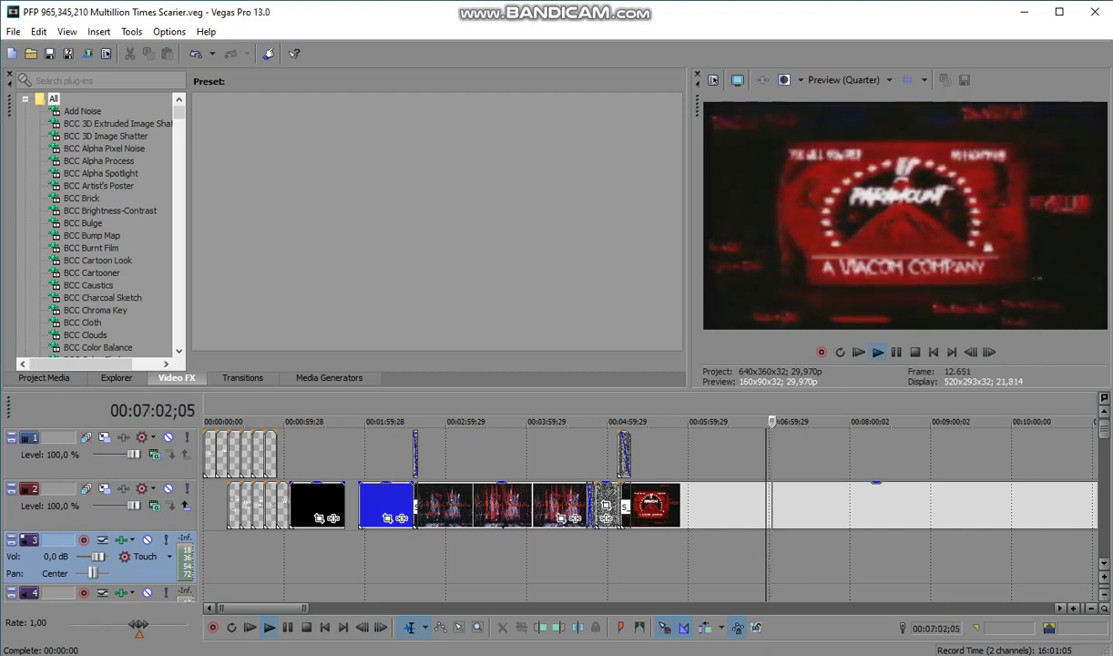
Preview the long Paramount clip on track 2 from 00:14:03;06 and from 00:29:29;12.
{"action": "scroll", "coordinate": [772, 546], "scroll_direction": "down", "scroll_amount": 2}
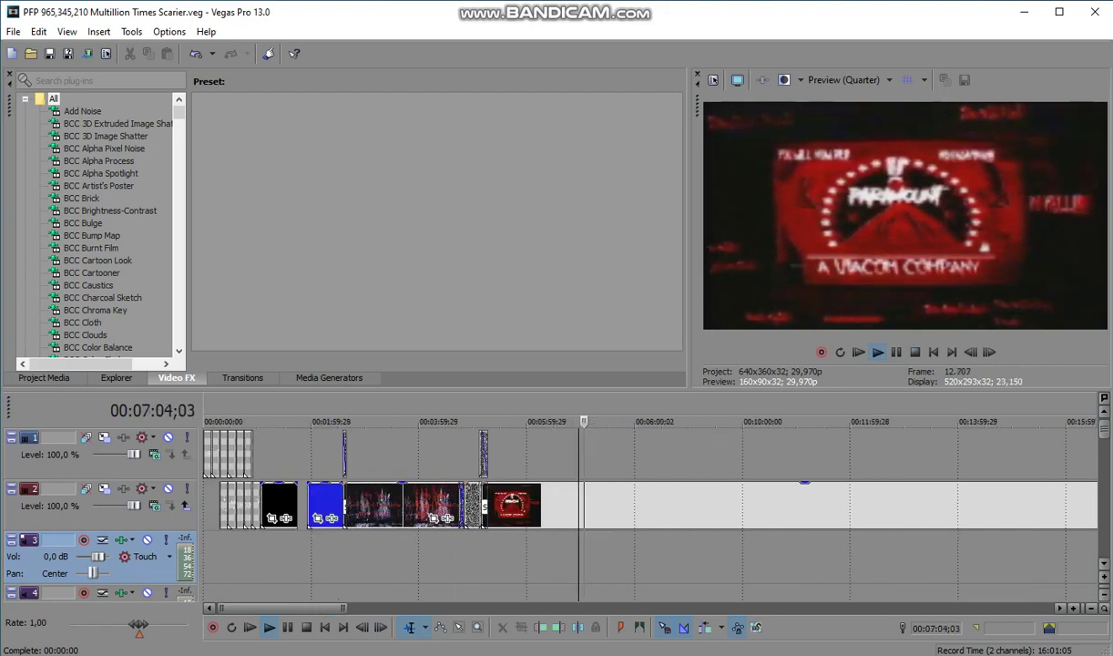
{"action": "left_click", "coordinate": [771, 554]}
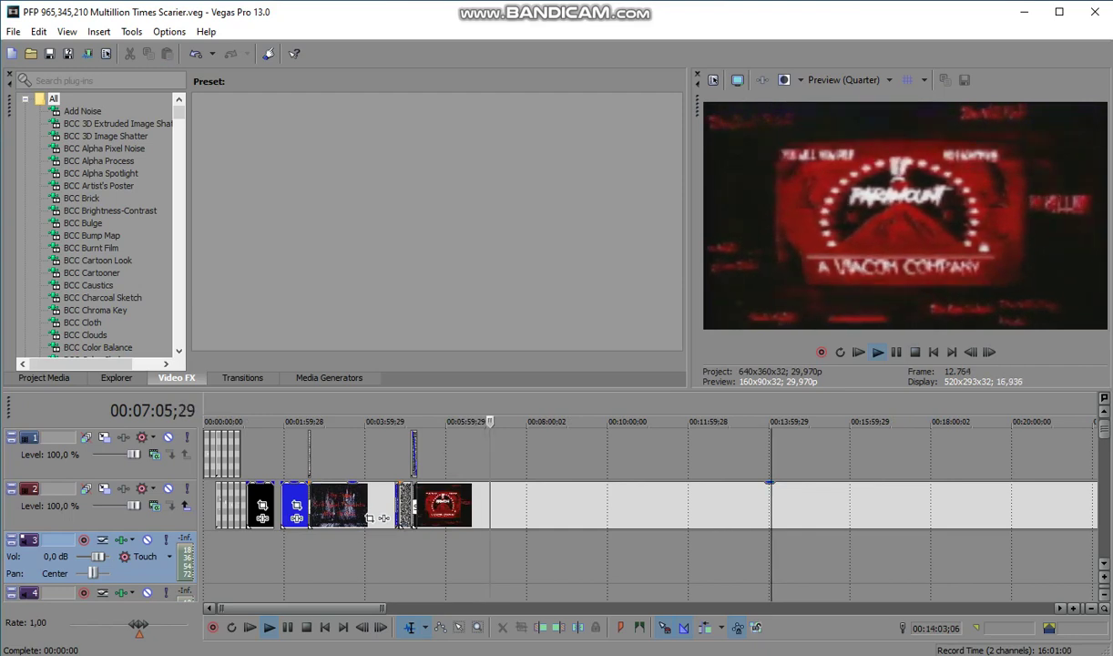
{"action": "key", "text": "space"}
{"action": "key", "text": "space"}
{"action": "scroll", "coordinate": [772, 546], "scroll_direction": "down", "scroll_amount": 1}
{"action": "left_click", "coordinate": [799, 554]}
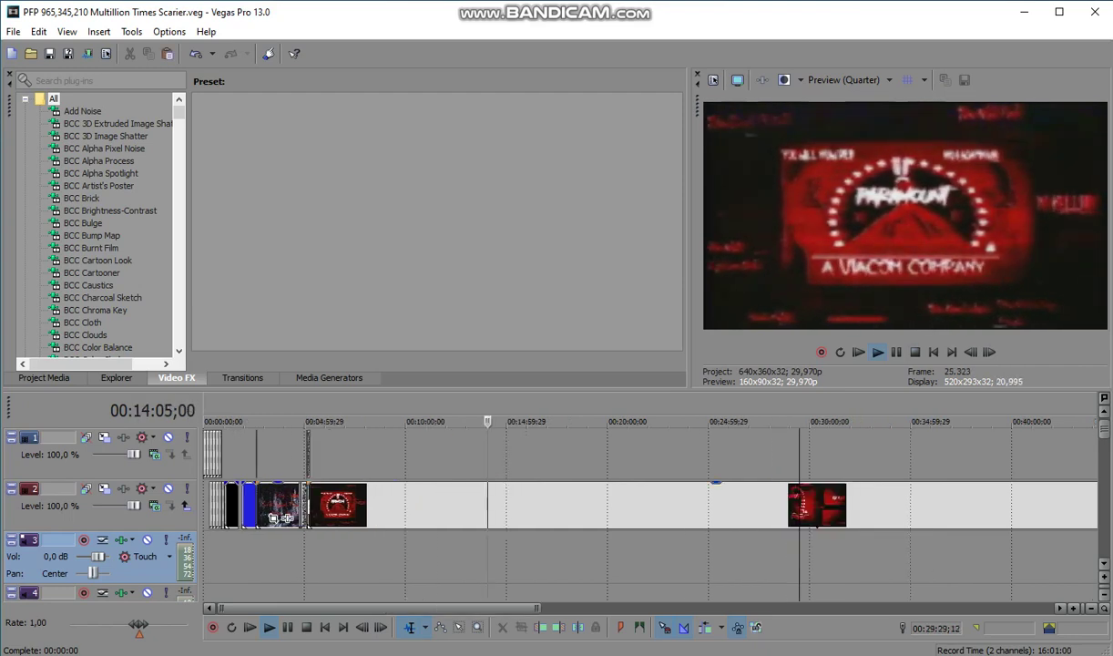
{"action": "key", "text": "space"}
{"action": "key", "text": "space"}
Preview the later part of the Paramount clip from 00:46:21;21, 00:52:19;25 and 00:55:07;03.
{"action": "scroll", "coordinate": [652, 506], "scroll_direction": "down", "scroll_amount": 5}
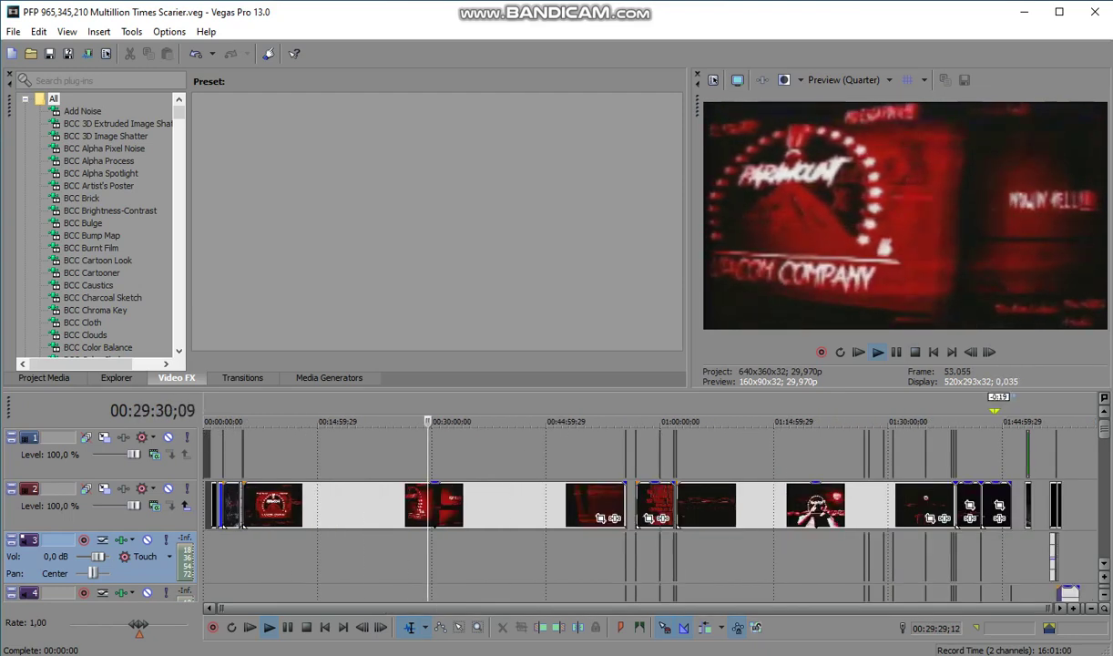
{"action": "key", "text": "space"}
{"action": "key", "text": "space"}
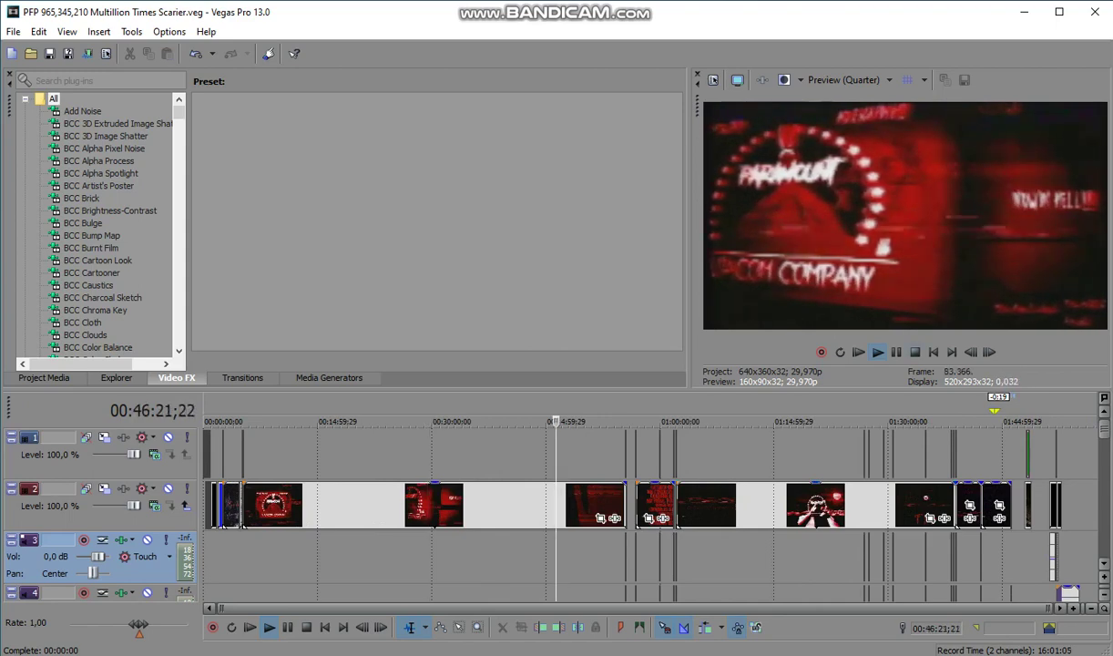
{"action": "scroll", "coordinate": [555, 547], "scroll_direction": "up", "scroll_amount": 3}
{"action": "left_click", "coordinate": [882, 554]}
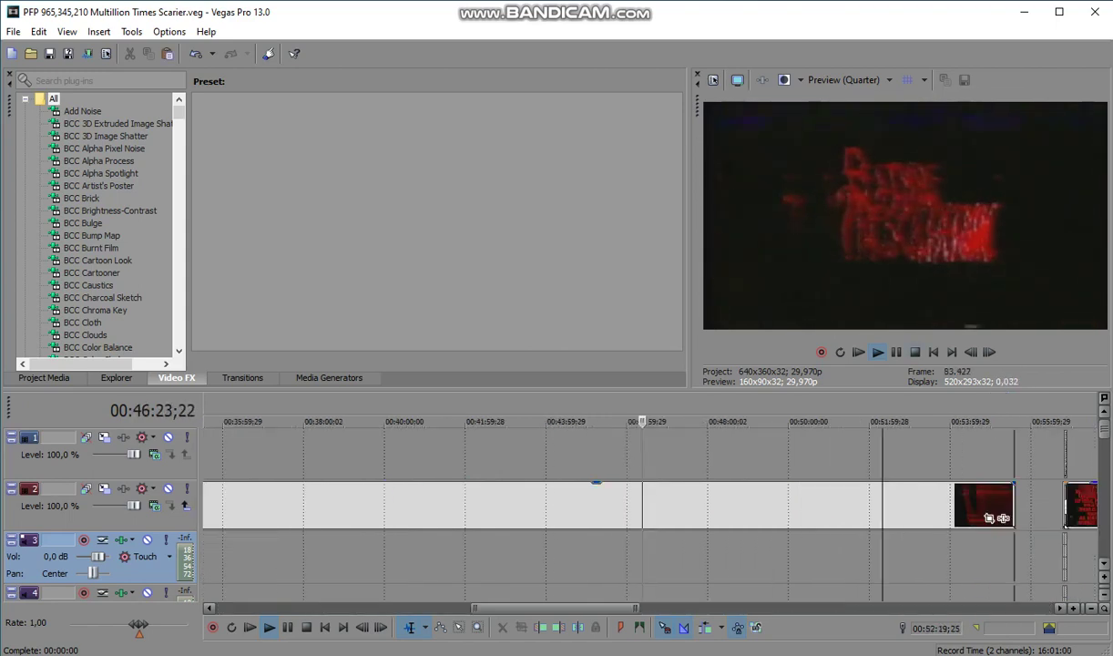
{"action": "key", "text": "space"}
{"action": "key", "text": "space"}
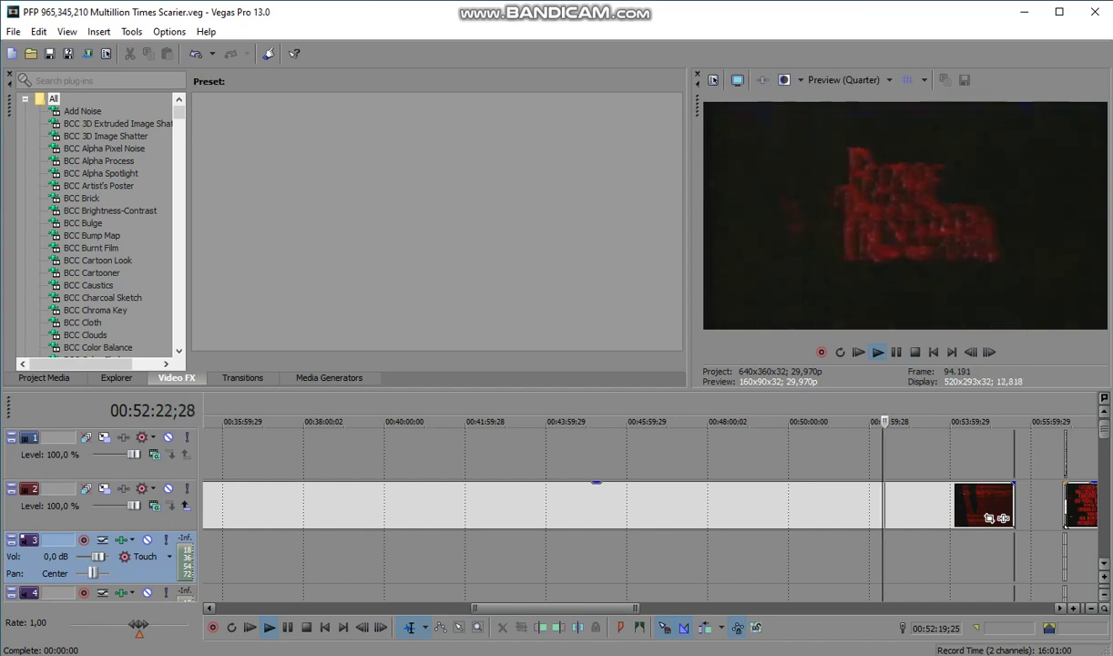
{"action": "key", "text": "Return"}
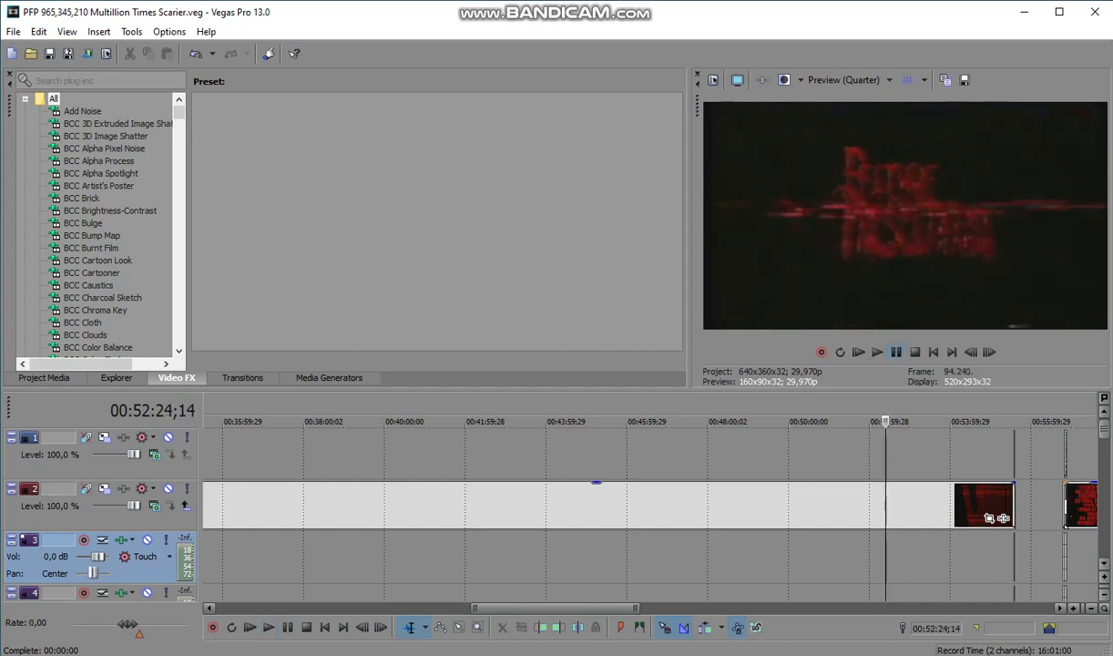
{"action": "key", "text": "Return"}
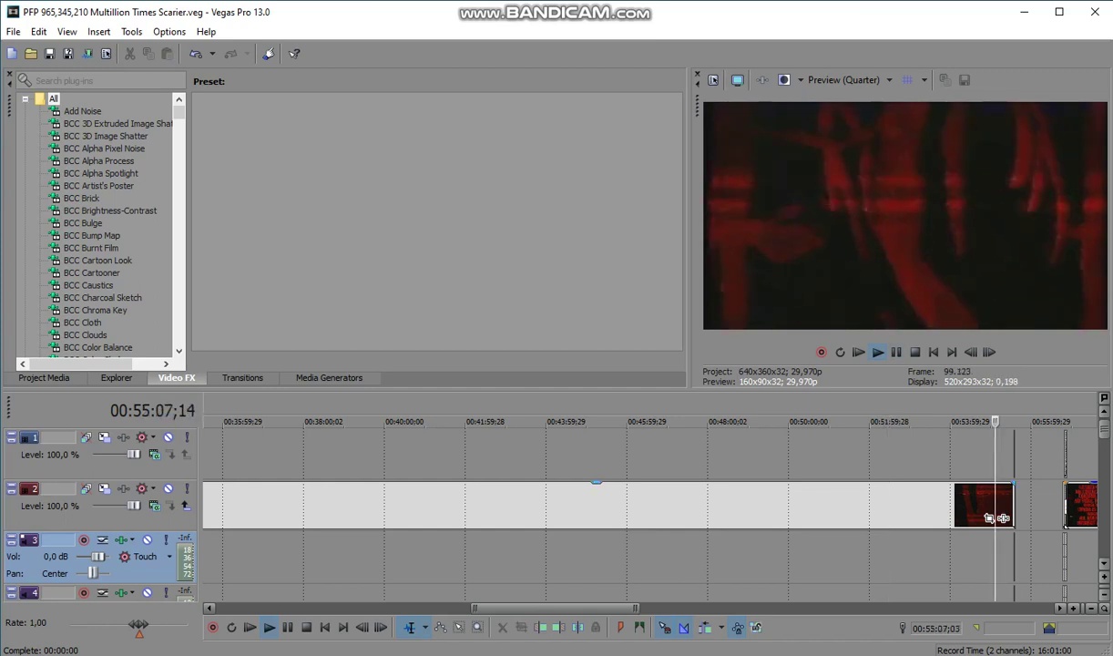
Play the end of the Paramount clip from 00:55:33;25 and on through the empty gap after it.
{"action": "scroll", "coordinate": [995, 555], "scroll_direction": "up", "scroll_amount": 3}
{"action": "left_click", "coordinate": [785, 555]}
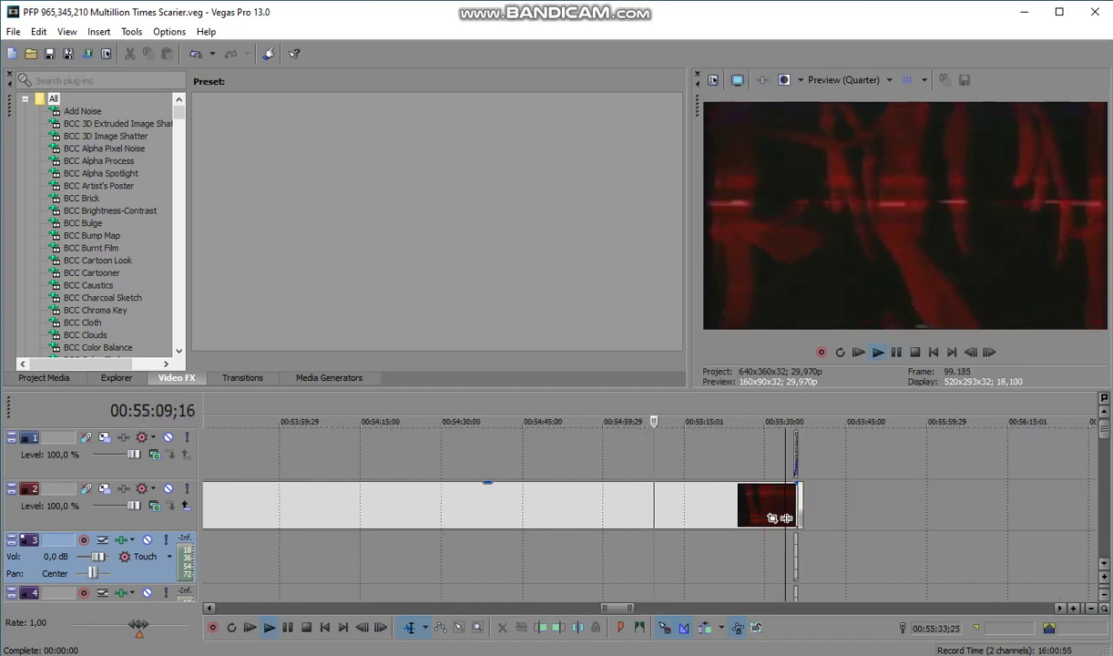
{"action": "key", "text": "space"}
{"action": "key", "text": "space"}
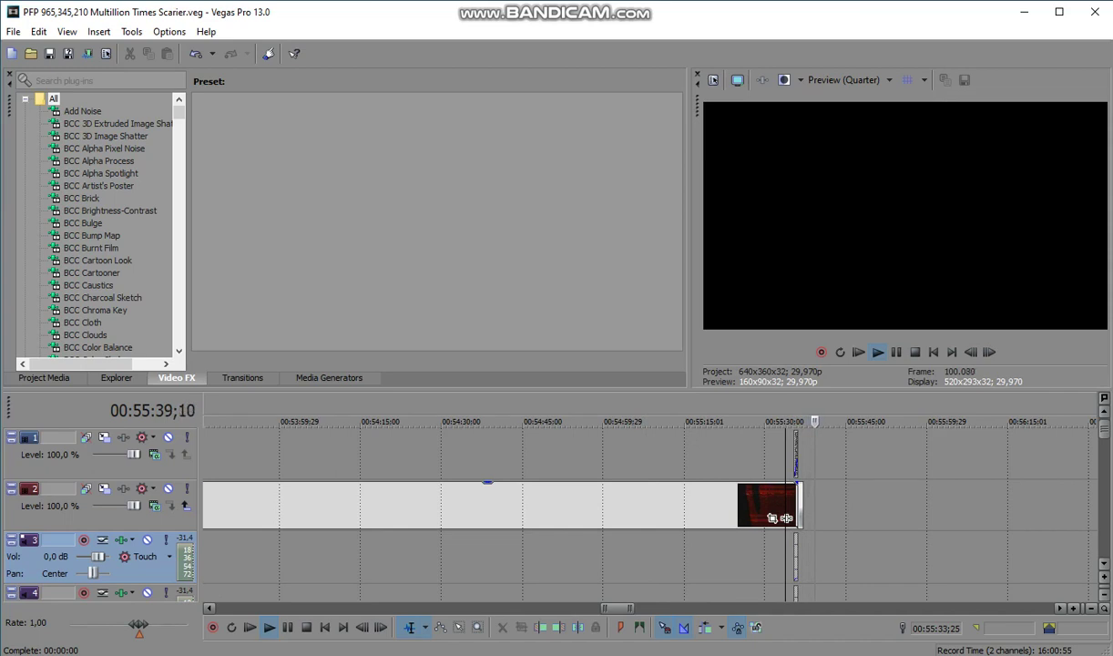
{"action": "scroll", "coordinate": [650, 511], "scroll_direction": "right", "scroll_amount": 2}
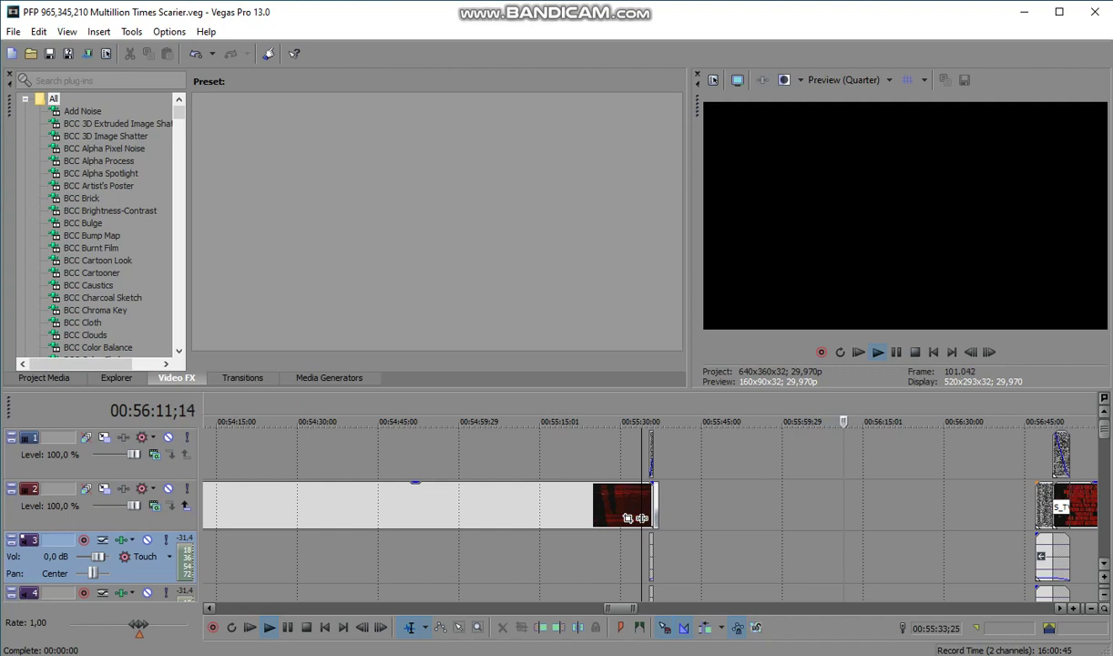
{"action": "scroll", "coordinate": [640, 518], "scroll_direction": "down", "scroll_amount": 1}
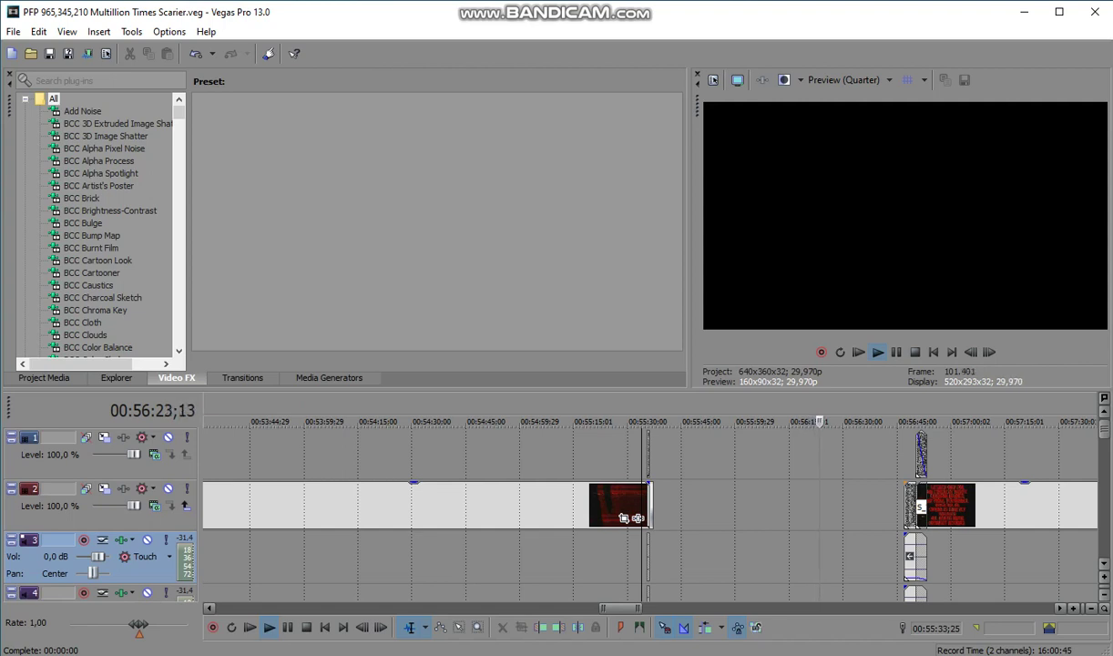
Preview the red licensing warning clip on track 2 from 00:56:59;17 and from 00:57:42;19.
{"action": "left_click", "coordinate": [950, 507]}
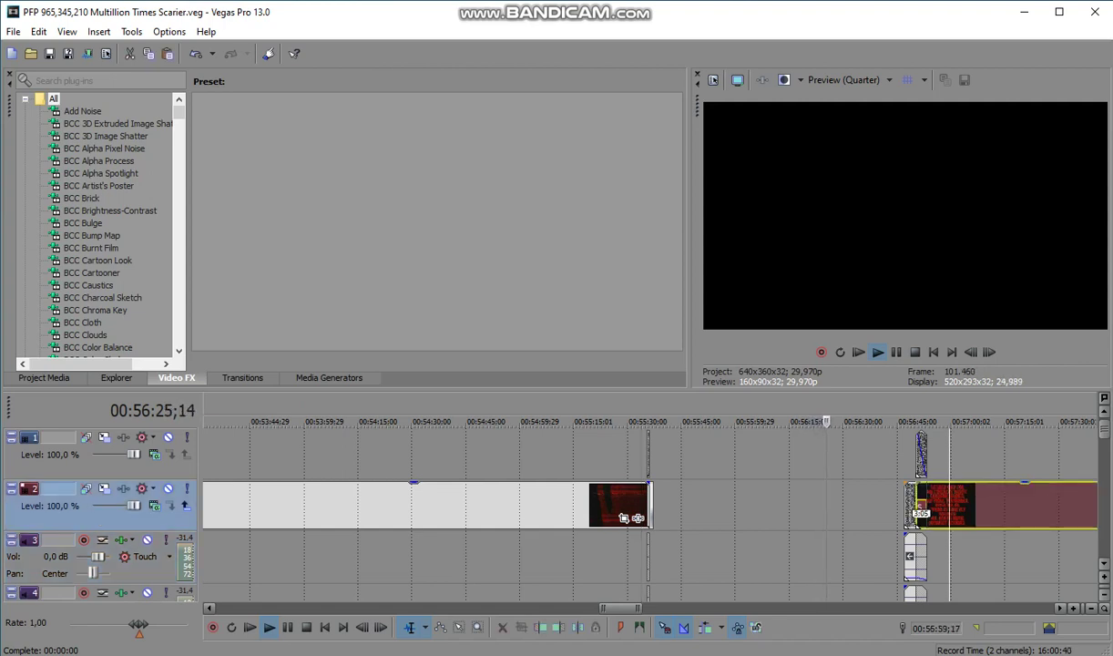
{"action": "key", "text": "space"}
{"action": "key", "text": "space"}
{"action": "scroll", "coordinate": [650, 506], "scroll_direction": "up", "scroll_amount": 3}
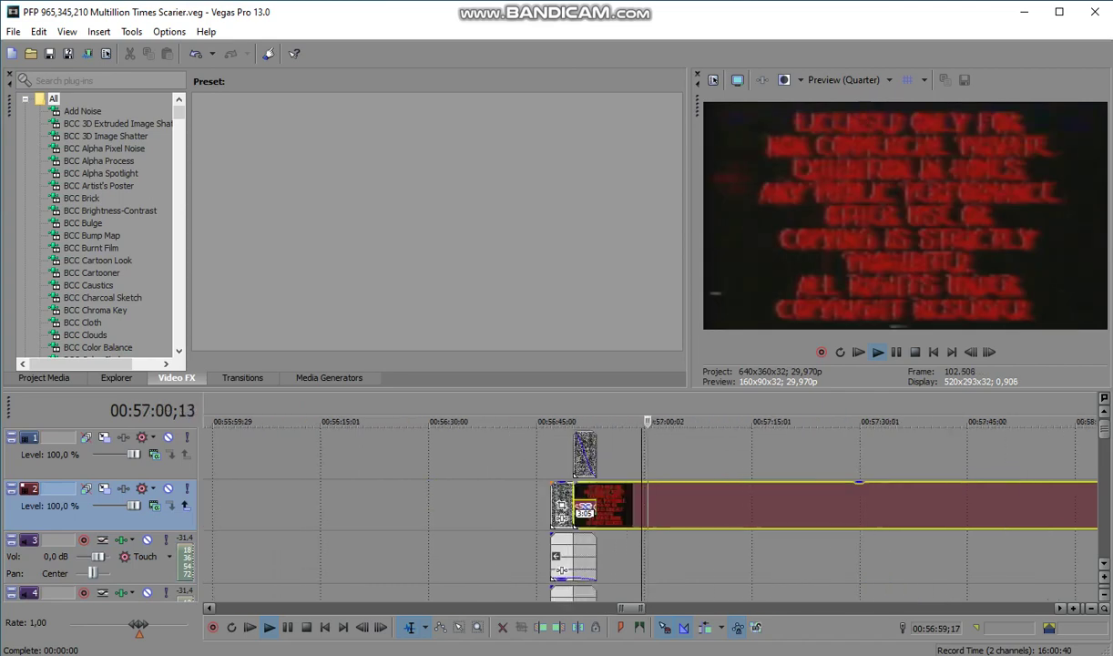
{"action": "scroll", "coordinate": [360, 570], "scroll_direction": "down", "scroll_amount": 5}
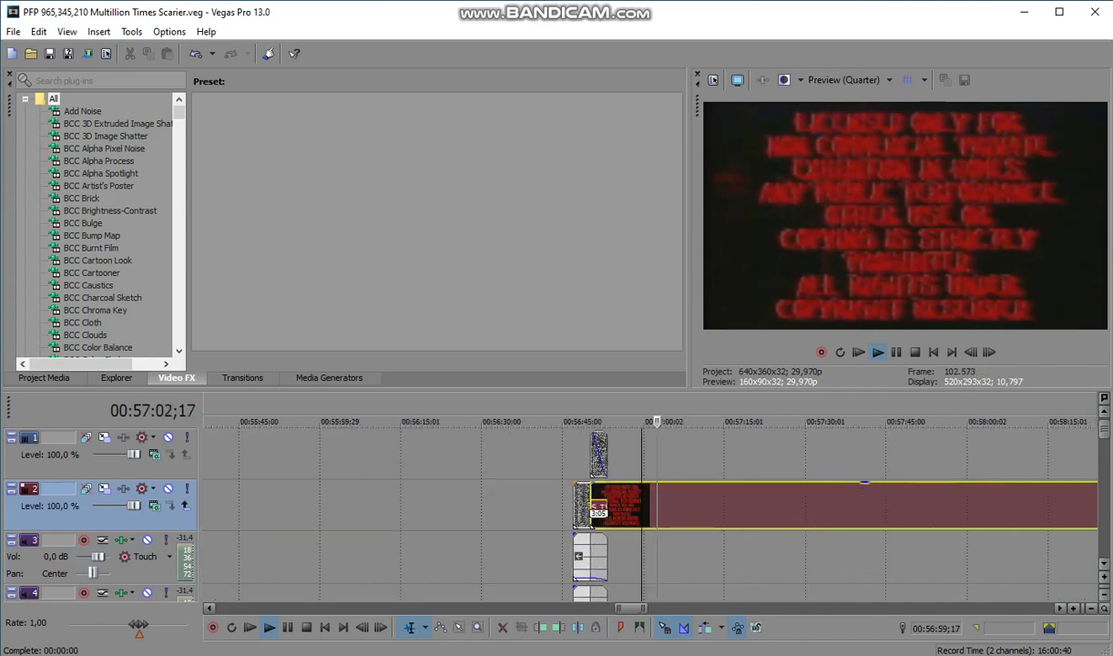
{"action": "left_click", "coordinate": [872, 453]}
{"action": "key", "text": "space"}
{"action": "key", "text": "space"}
Preview the timeline from 00:59:04;07 near the end of the warning text and from 01:00:14;20.
{"action": "scroll", "coordinate": [871, 454], "scroll_direction": "down", "scroll_amount": 3}
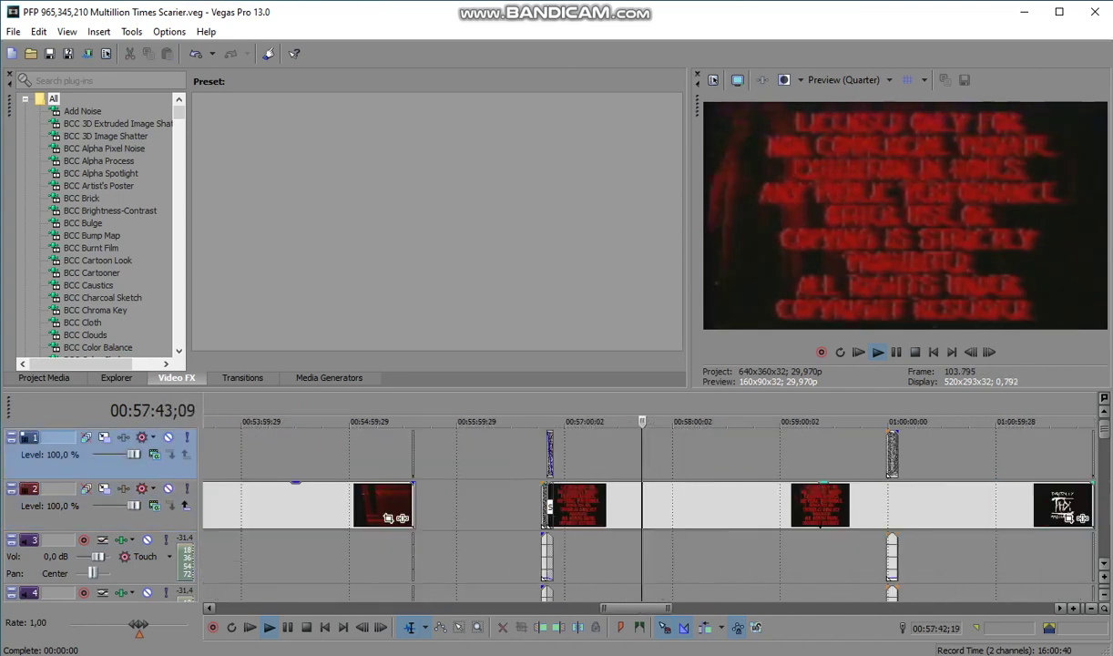
{"action": "left_click", "coordinate": [788, 454]}
{"action": "key", "text": "space"}
{"action": "key", "text": "space"}
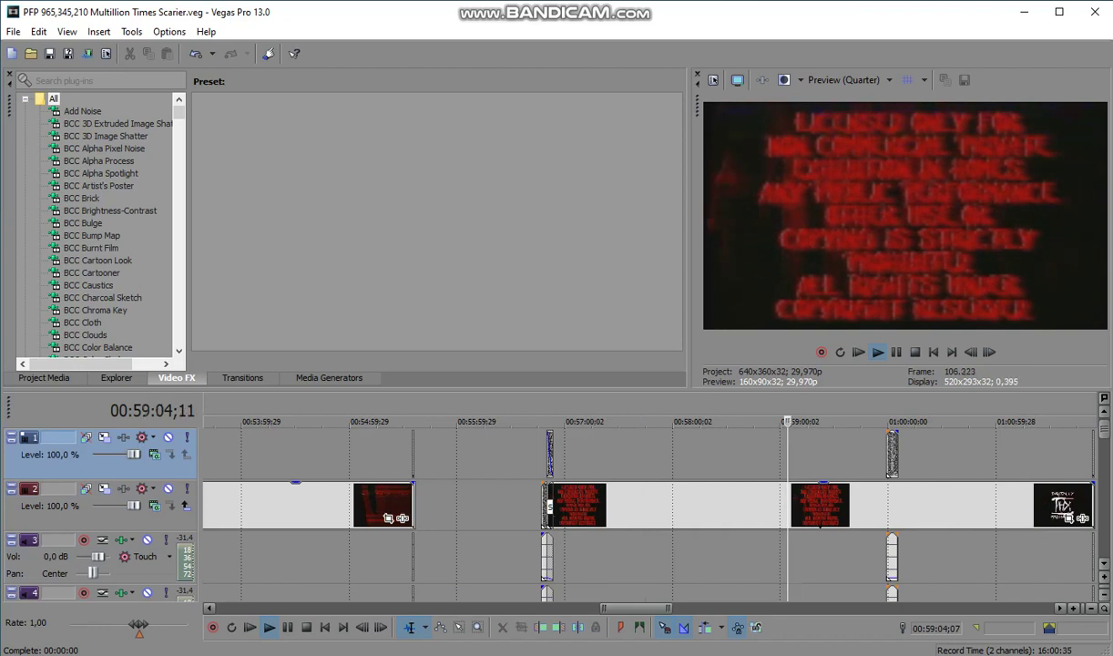
{"action": "left_click", "coordinate": [915, 454]}
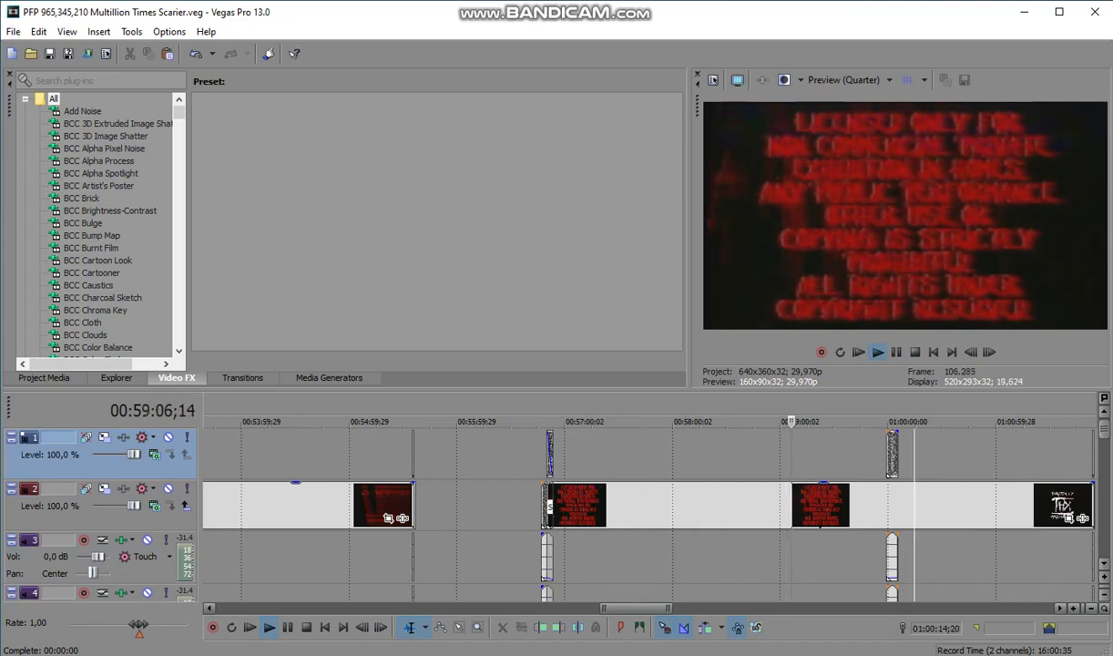
{"action": "key", "text": "space"}
{"action": "key", "text": "space"}
Preview the section leading into the THX logo from 01:00:47;22 and from 01:01:28;26.
{"action": "scroll", "coordinate": [915, 454], "scroll_direction": "down", "scroll_amount": 2}
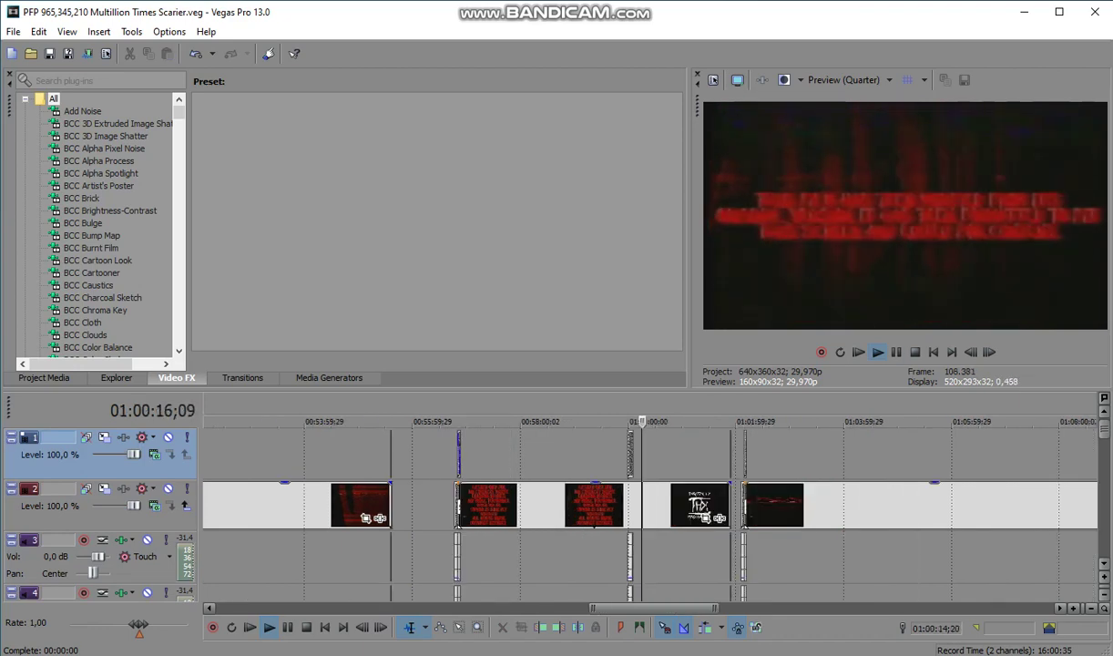
{"action": "scroll", "coordinate": [753, 505], "scroll_direction": "up", "scroll_amount": 2}
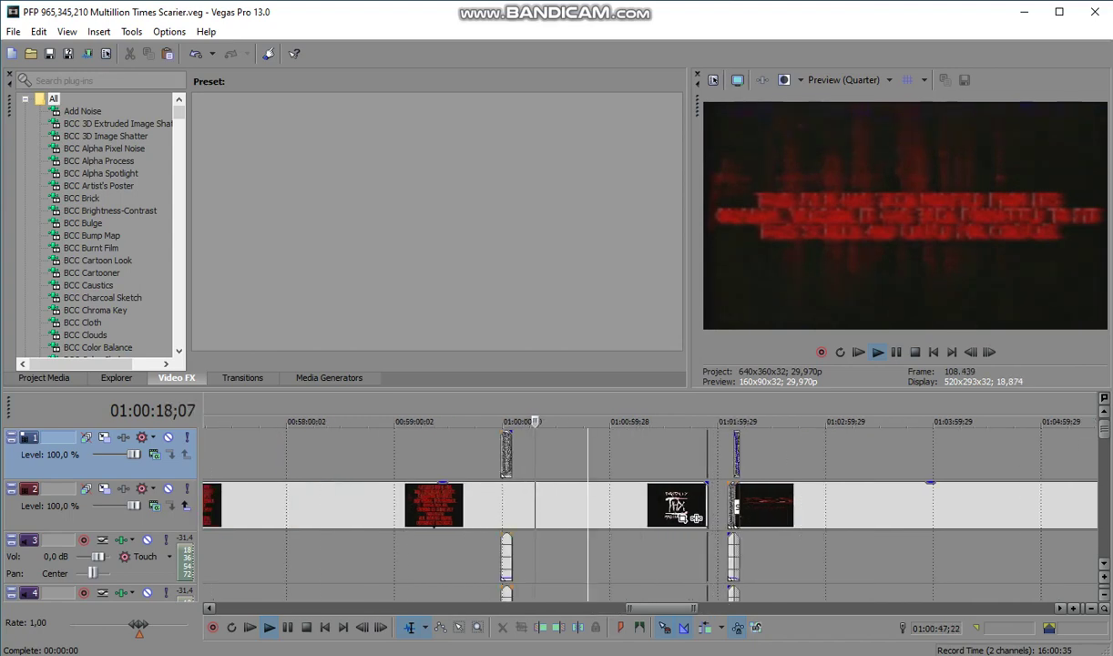
{"action": "key", "text": "space"}
{"action": "key", "text": "space"}
{"action": "left_click", "coordinate": [661, 454]}
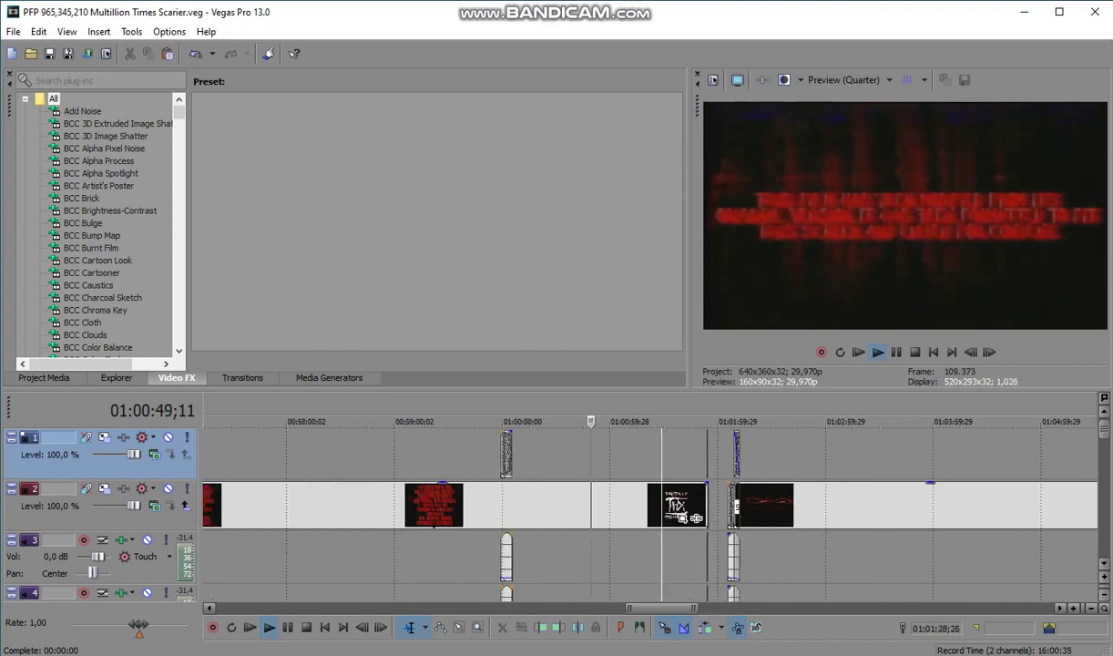
{"action": "key", "text": "space"}
{"action": "key", "text": "space"}
Play the end of the THX logo clip from 01:01:52;21 through the gap into the static clip.
{"action": "left_click", "coordinate": [611, 454]}
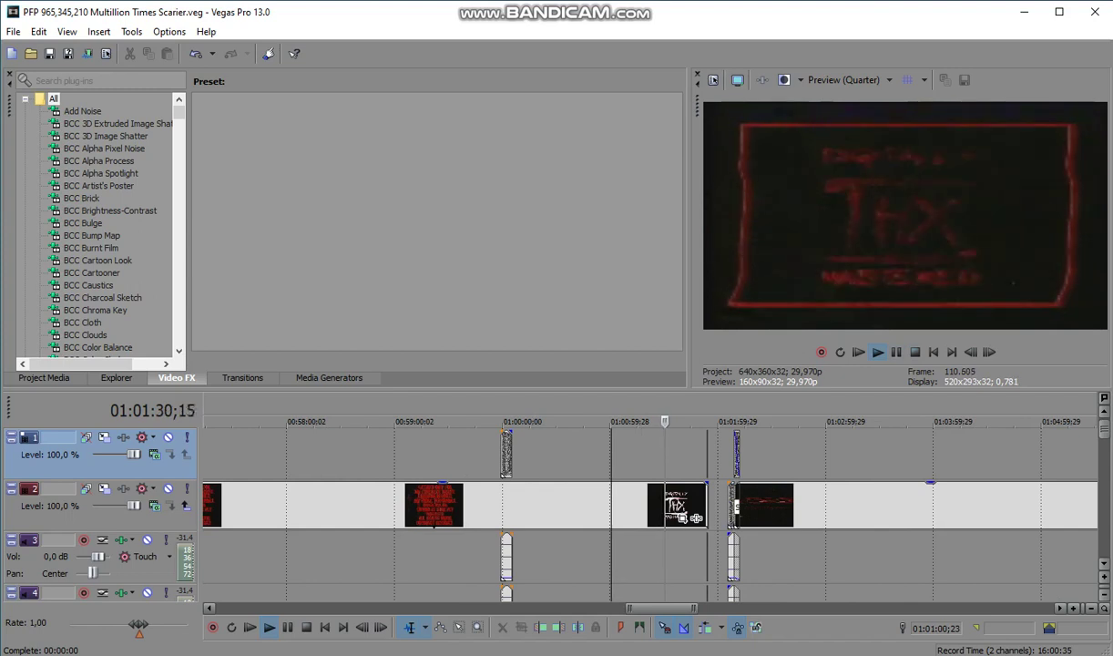
{"action": "left_click", "coordinate": [877, 353]}
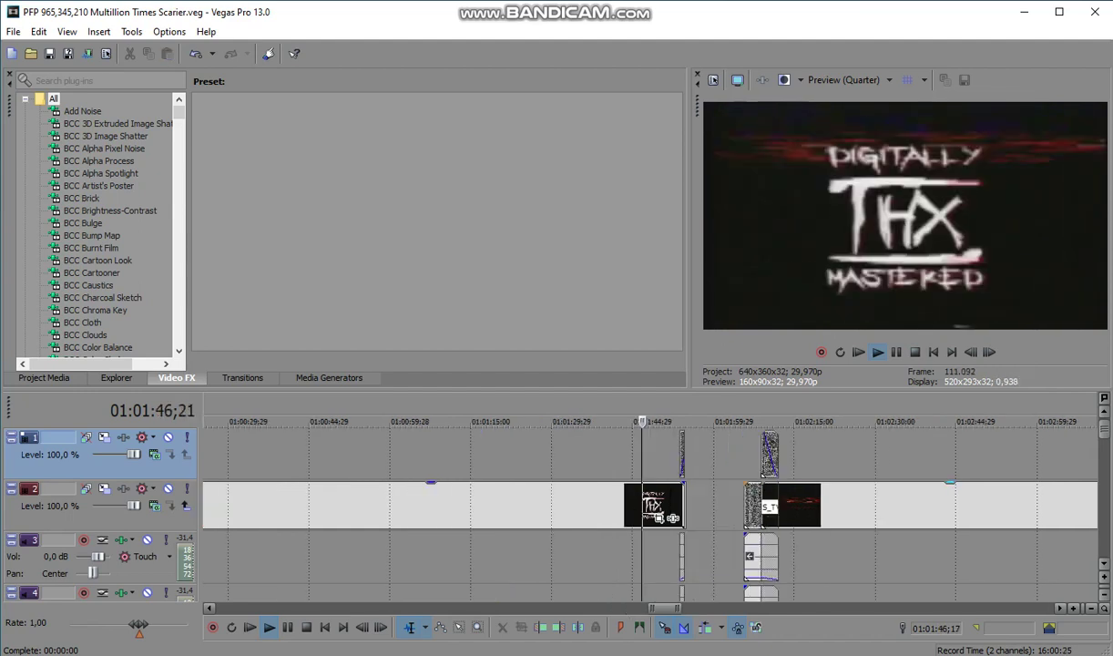
{"action": "left_click", "coordinate": [675, 556]}
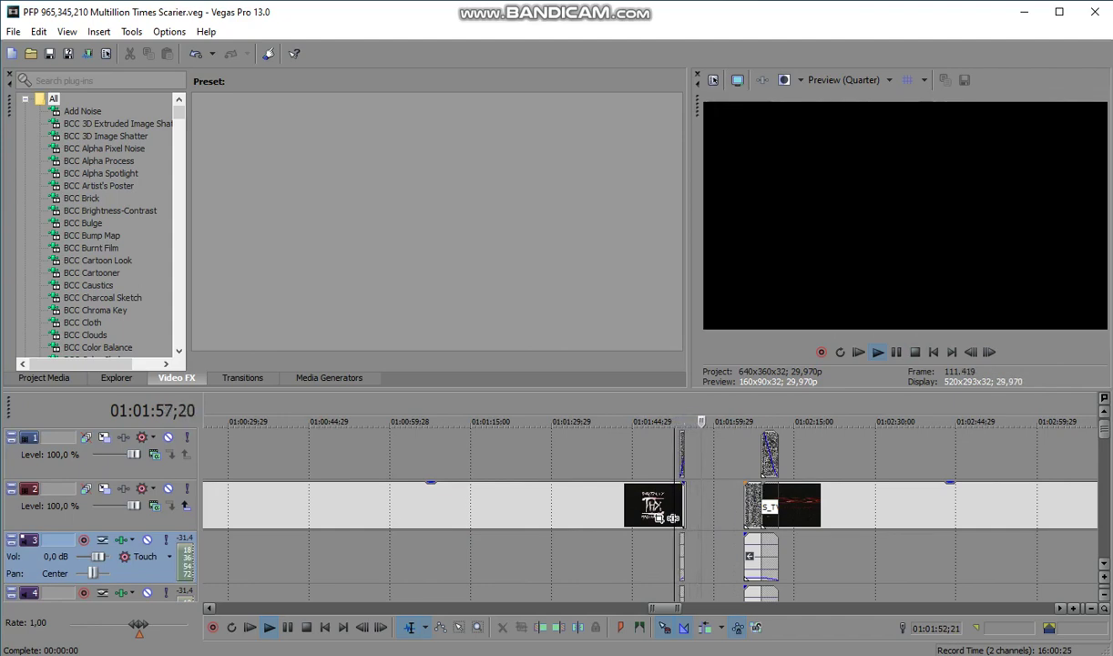
{"action": "scroll", "coordinate": [649, 506], "scroll_direction": "down", "scroll_amount": 1}
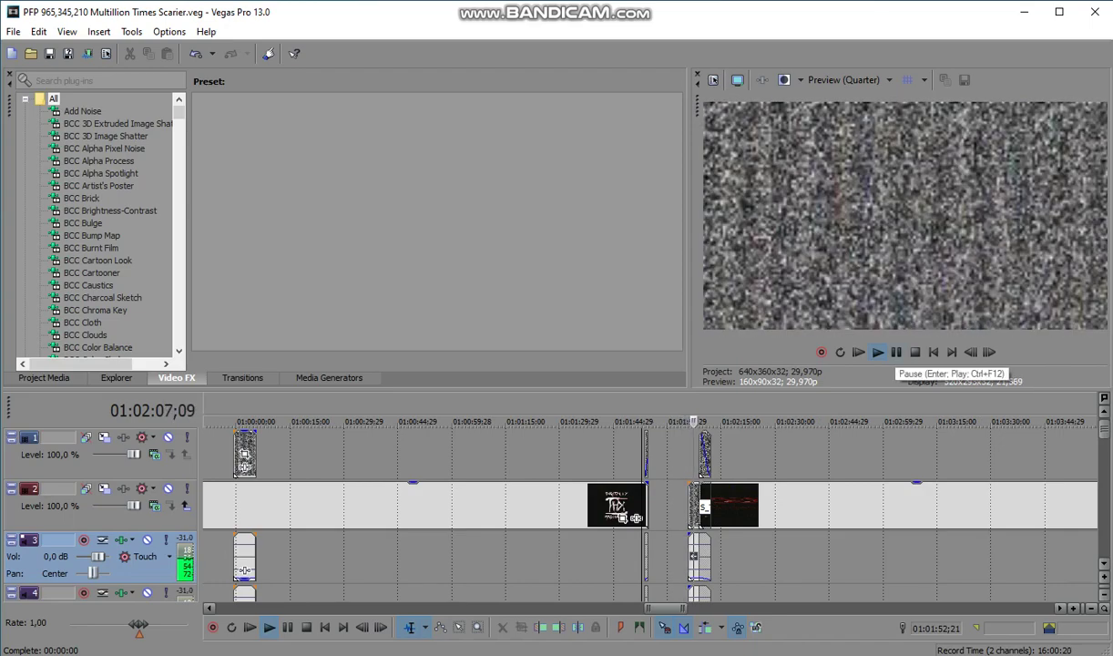
Stop playback after the static clip and check the red-and-black footage on track 2 at 01:03:06;00 and 01:05:04;29.
{"action": "key", "text": "Up"}
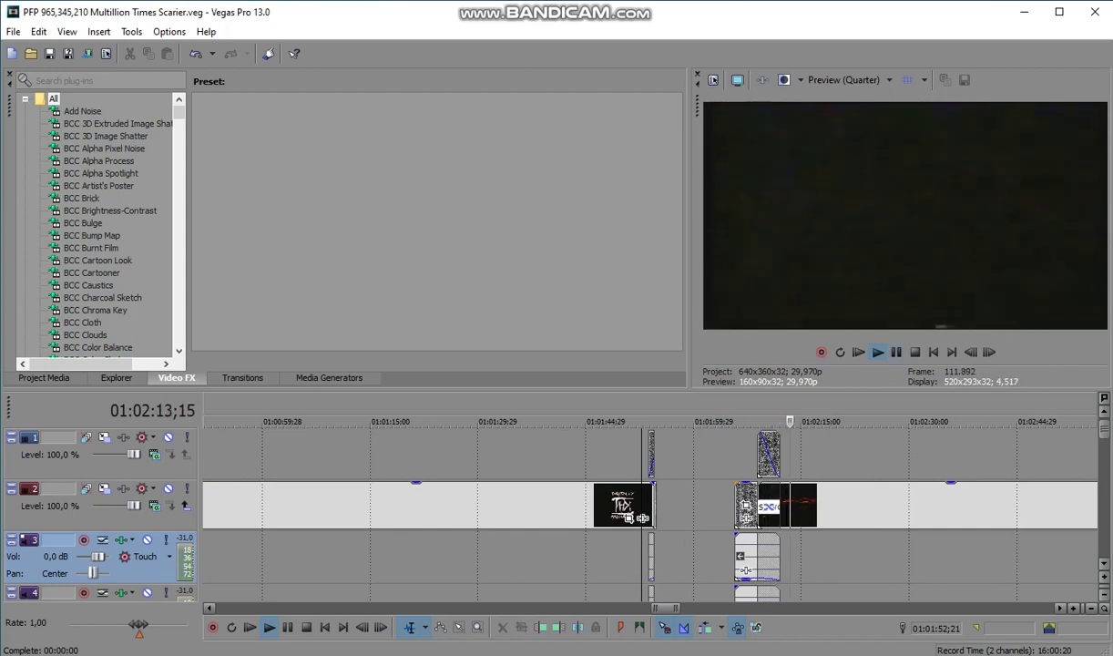
{"action": "key", "text": "Return"}
{"action": "key", "text": "Down"}
{"action": "left_click", "coordinate": [780, 453]}
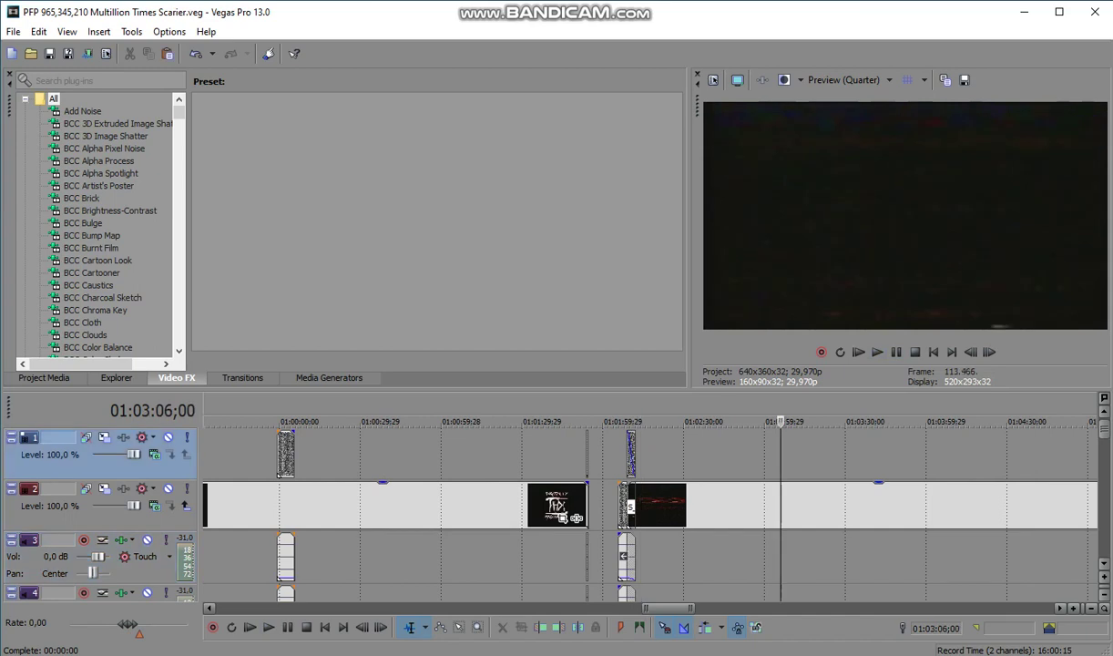
{"action": "scroll", "coordinate": [780, 454], "scroll_direction": "down", "scroll_amount": 2}
{"action": "left_click", "coordinate": [748, 453]}
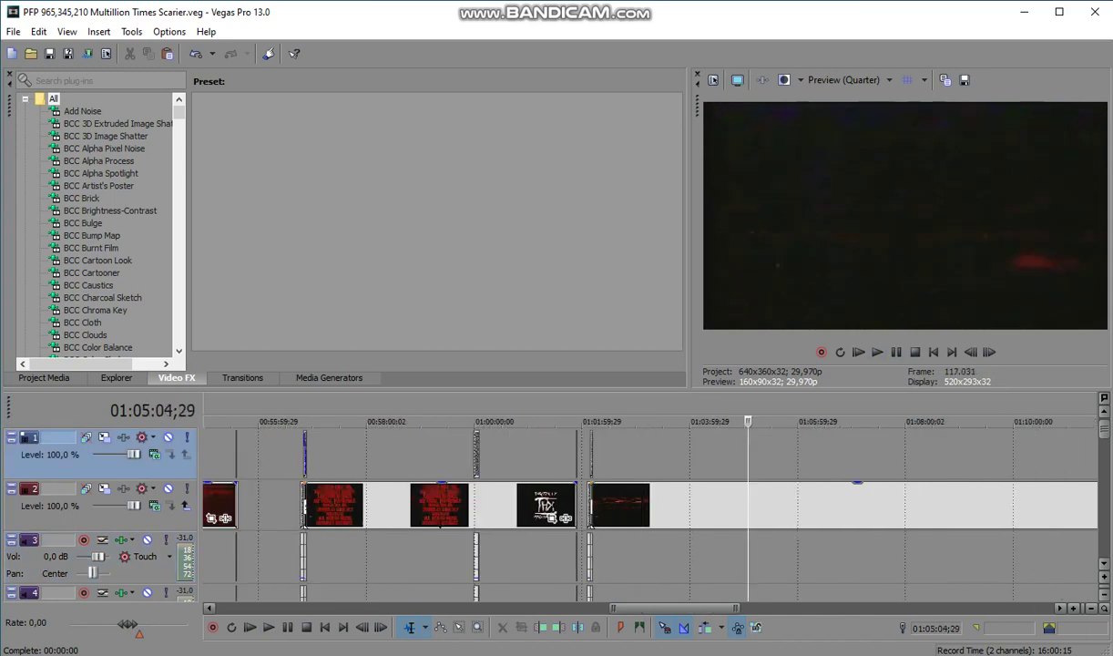
Skim forward through the dark footage following the static clip as far as 01:08:10;03.
{"action": "left_click", "coordinate": [782, 454]}
{"action": "left_click", "coordinate": [851, 453]}
{"action": "left_click", "coordinate": [886, 453]}
{"action": "left_click", "coordinate": [915, 454]}
{"action": "key", "text": "Down"}
{"action": "key", "text": "Down"}
{"action": "key", "text": "Down"}
{"action": "key", "text": "Down"}
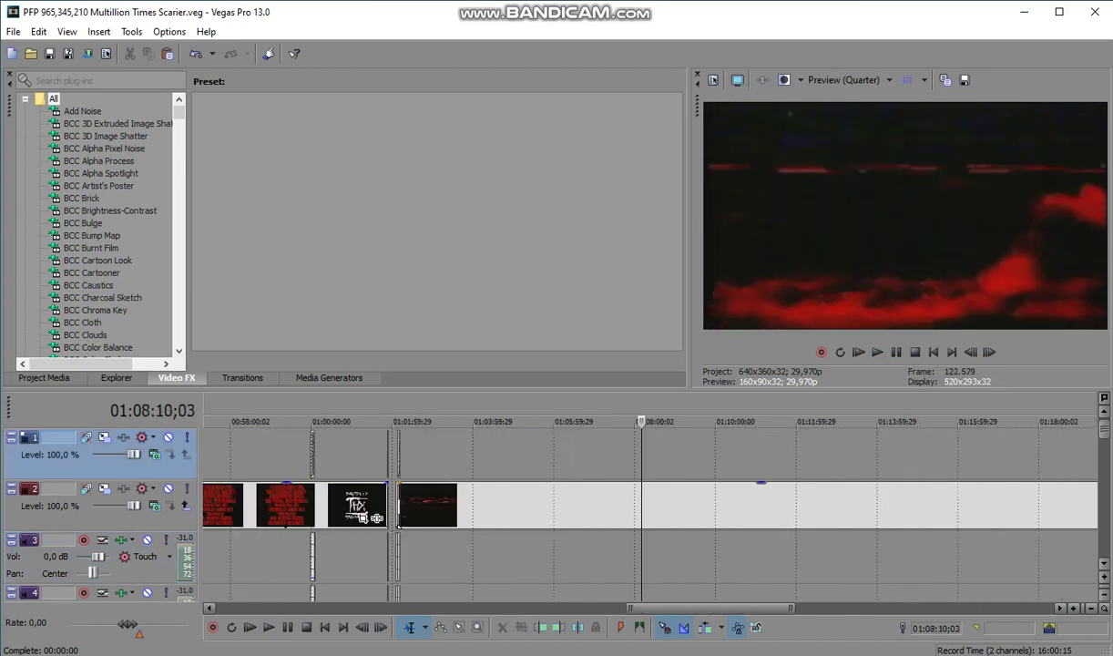
Check frames of the long Paramount clip on track 2, including 01:15:08;23 and 01:12:45;21.
{"action": "scroll", "coordinate": [687, 453], "scroll_direction": "up", "scroll_amount": 3}
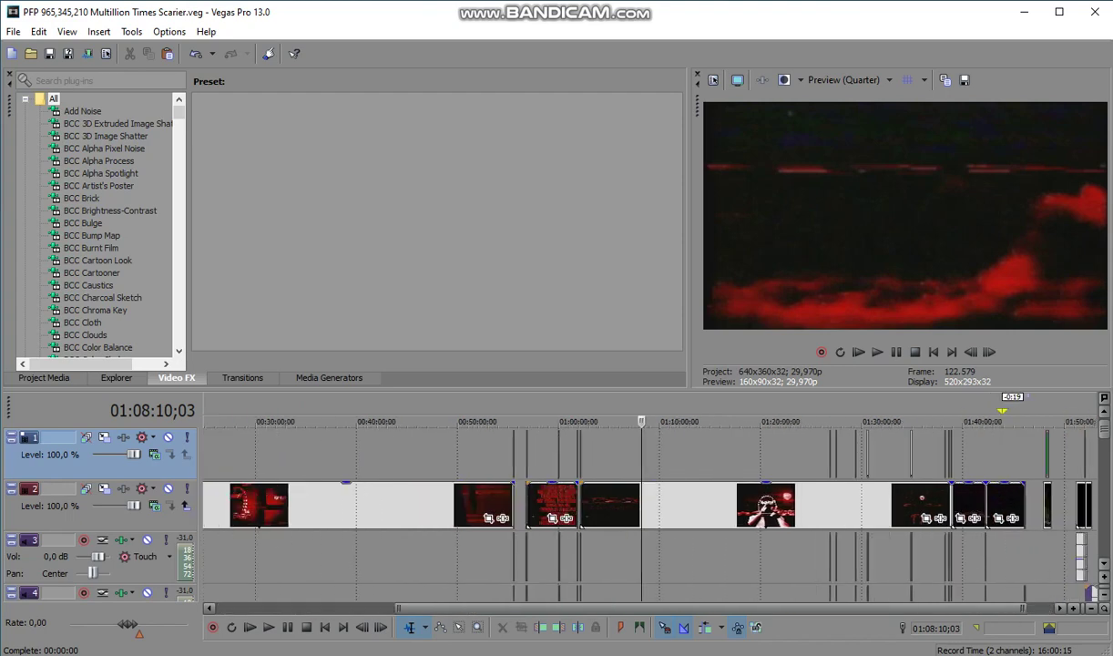
{"action": "left_click", "coordinate": [686, 454]}
{"action": "left_click", "coordinate": [742, 454]}
{"action": "left_click", "coordinate": [783, 454]}
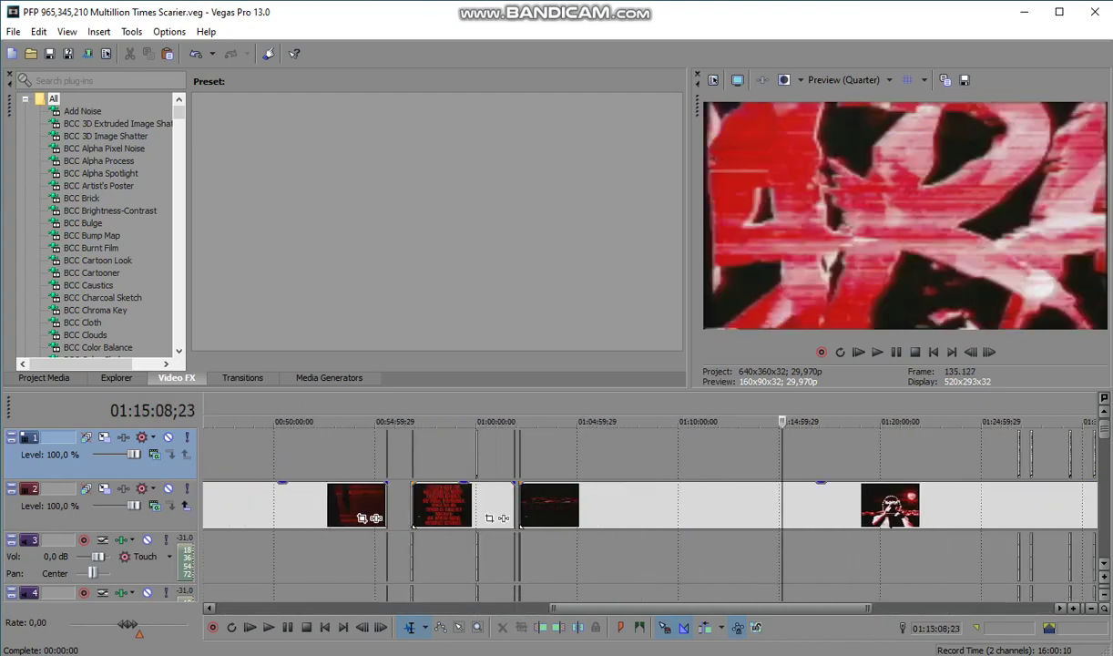
{"action": "left_click", "coordinate": [820, 454]}
{"action": "left_click", "coordinate": [864, 453]}
{"action": "left_click", "coordinate": [776, 454]}
{"action": "left_click", "coordinate": [733, 454]}
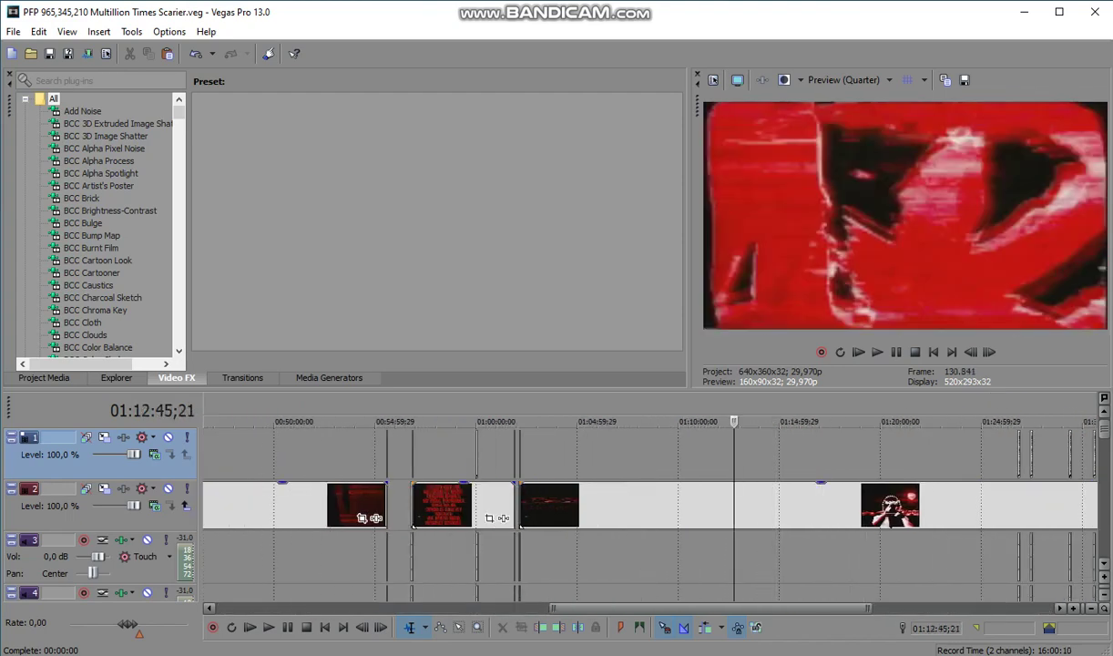
Skim past the middle of the Paramount clip and check the frames at 01:23:18;29 and 01:26:02;24.
{"action": "left_click", "coordinate": [818, 454]}
{"action": "left_click", "coordinate": [860, 453]}
{"action": "scroll", "coordinate": [860, 453], "scroll_direction": "right", "scroll_amount": 2}
{"action": "left_click", "coordinate": [729, 453]}
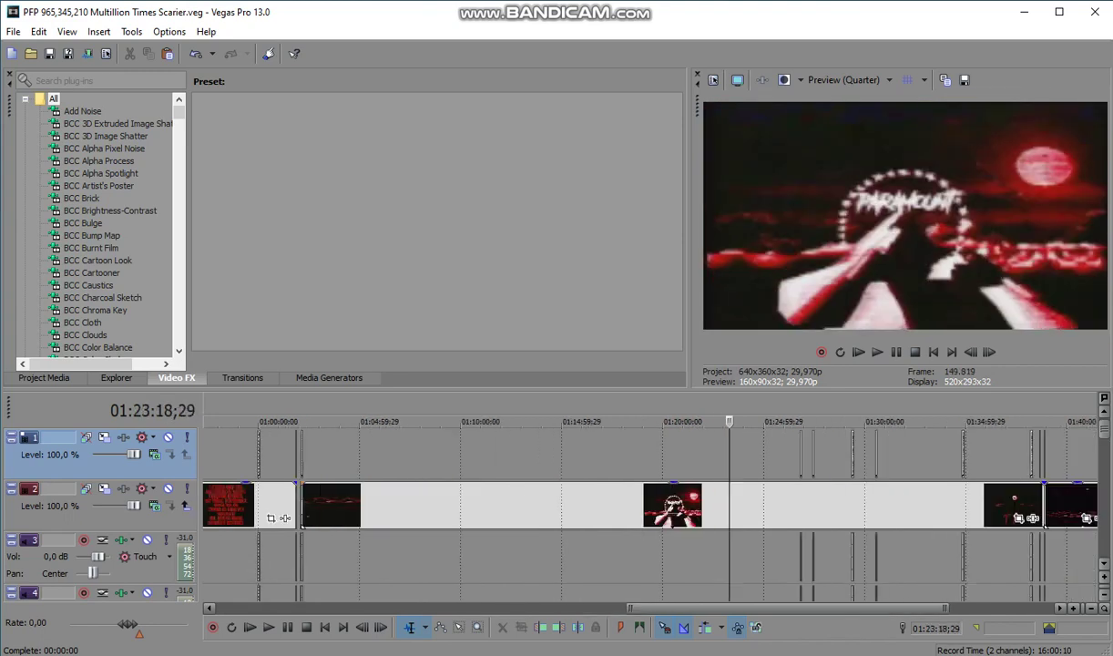
{"action": "left_click", "coordinate": [764, 454]}
{"action": "left_click", "coordinate": [784, 454]}
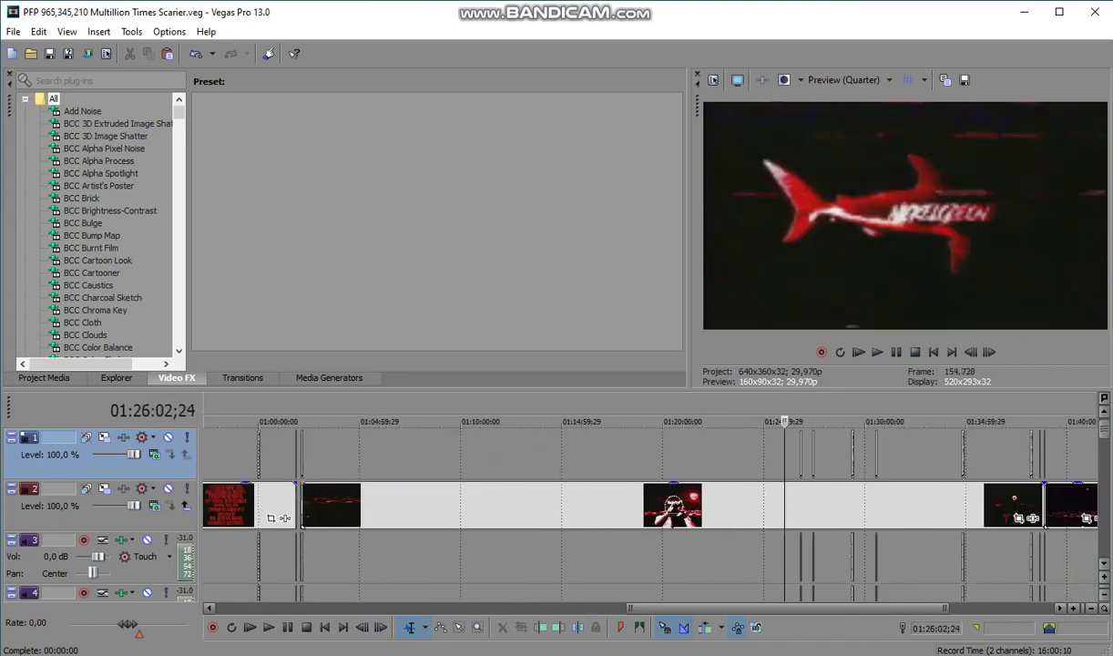
Check the frames around the short static overlays at 01:27:14;05, 01:27:58;07 and 01:30:07;17.
{"action": "scroll", "coordinate": [784, 453], "scroll_direction": "up", "scroll_amount": 2}
{"action": "left_click", "coordinate": [705, 454]}
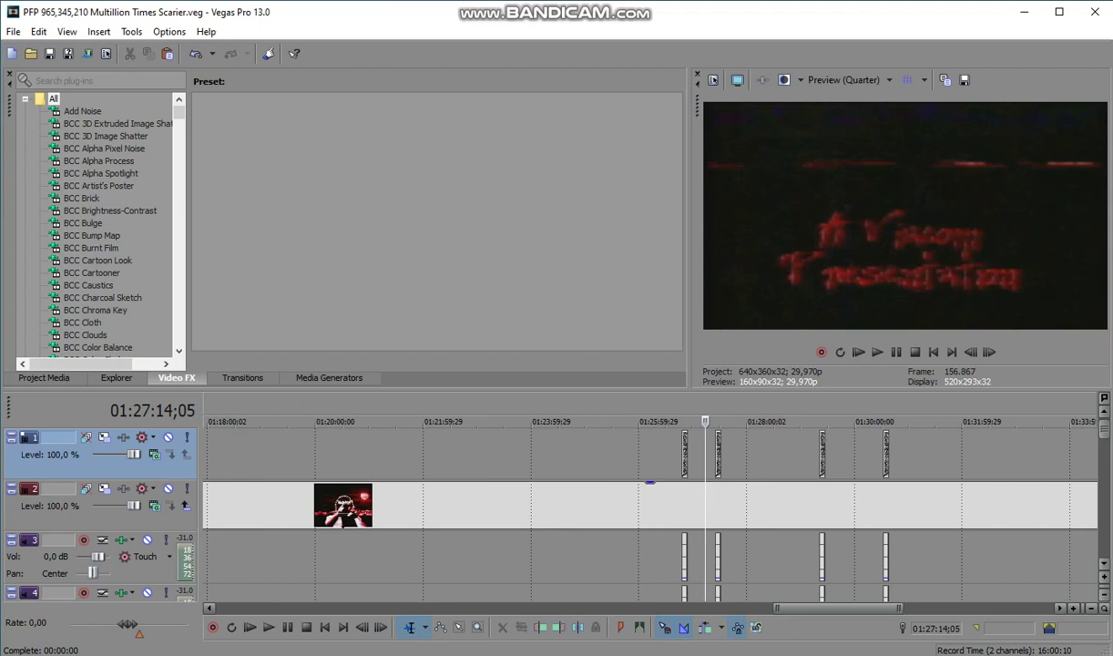
{"action": "left_click", "coordinate": [745, 454]}
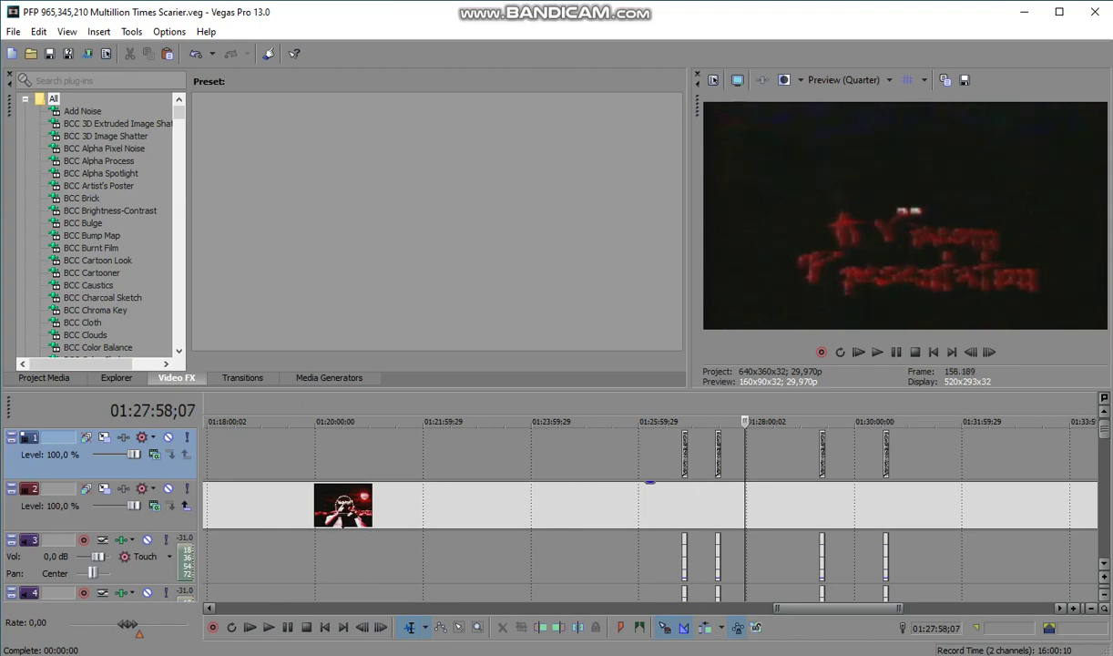
{"action": "left_click", "coordinate": [965, 453]}
{"action": "scroll", "coordinate": [964, 454], "scroll_direction": "right", "scroll_amount": 3}
{"action": "left_click", "coordinate": [538, 453]}
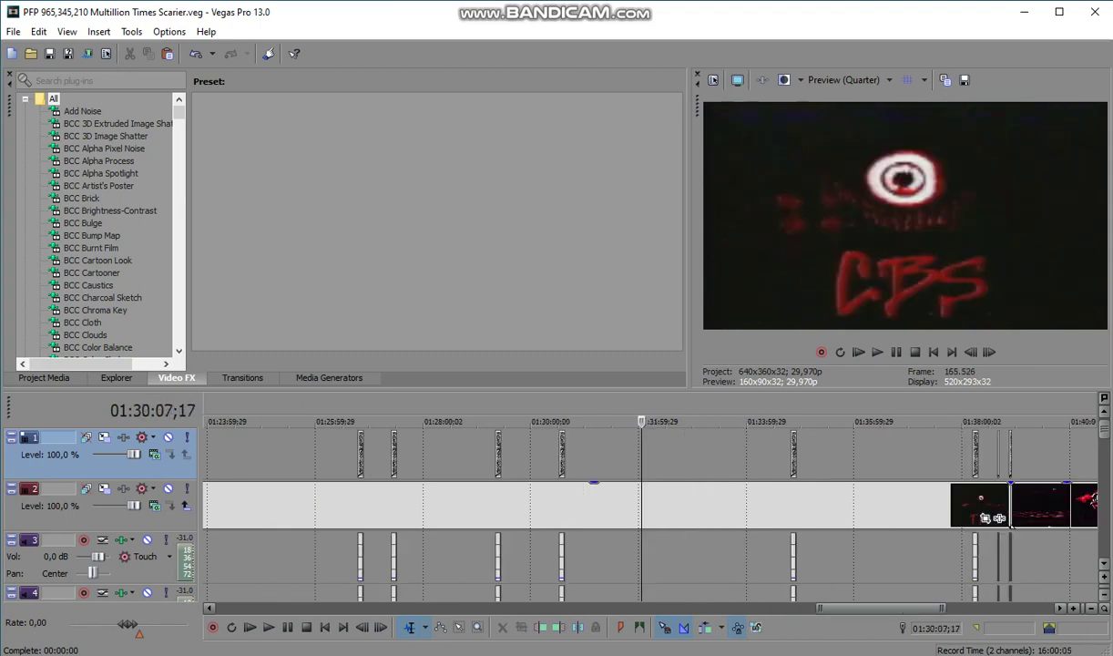
Check the track 2 frames at 01:33:06;20, 01:33:44;20, 01:37:21;00 and 01:35:36;09.
{"action": "left_click", "coordinate": [698, 453]}
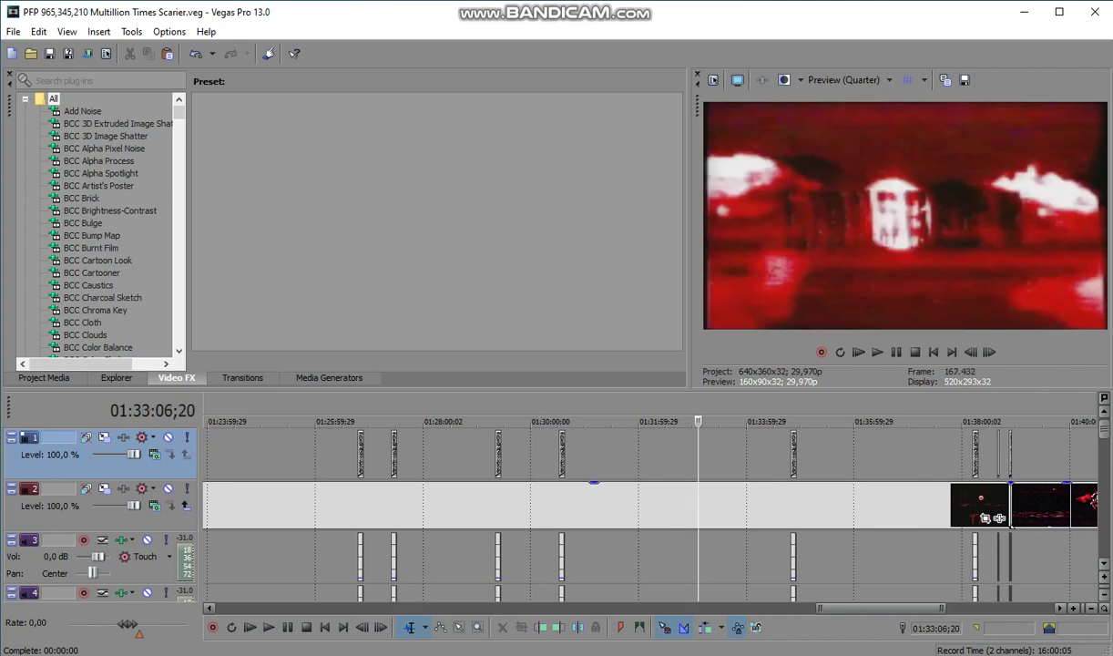
{"action": "left_click", "coordinate": [609, 451]}
{"action": "left_click", "coordinate": [733, 451]}
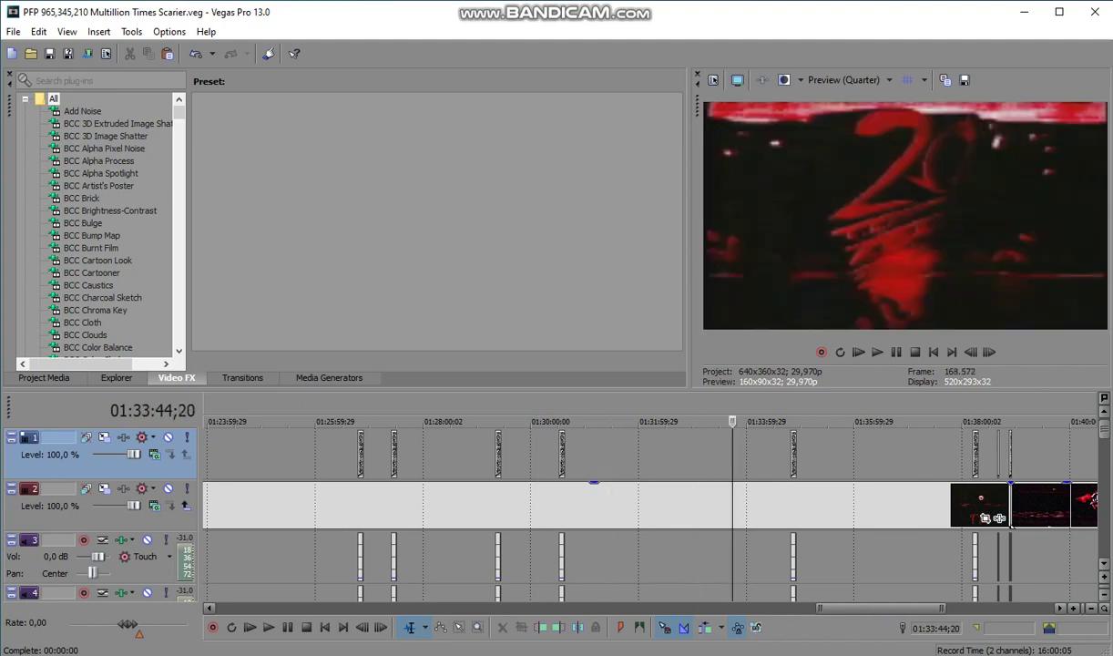
{"action": "left_click", "coordinate": [770, 451]}
{"action": "left_click", "coordinate": [924, 451]}
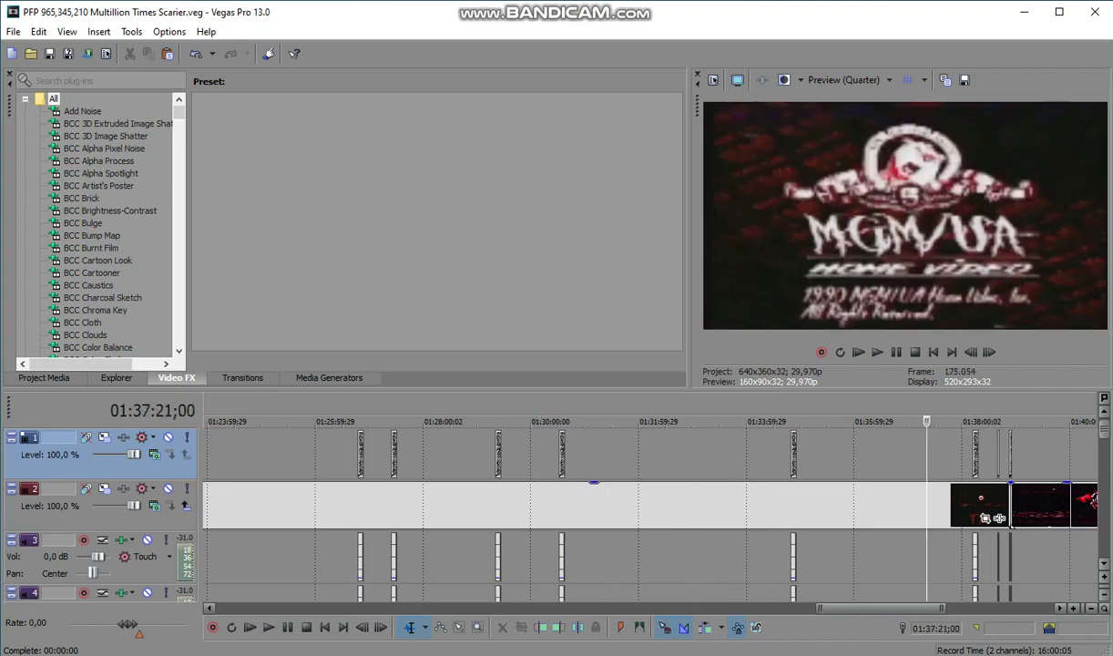
{"action": "left_click", "coordinate": [832, 451]}
Inspect the PBS logo section at 01:38:17;28 and 01:38:47;22.
{"action": "scroll", "coordinate": [1009, 526], "scroll_direction": "down", "scroll_amount": 2}
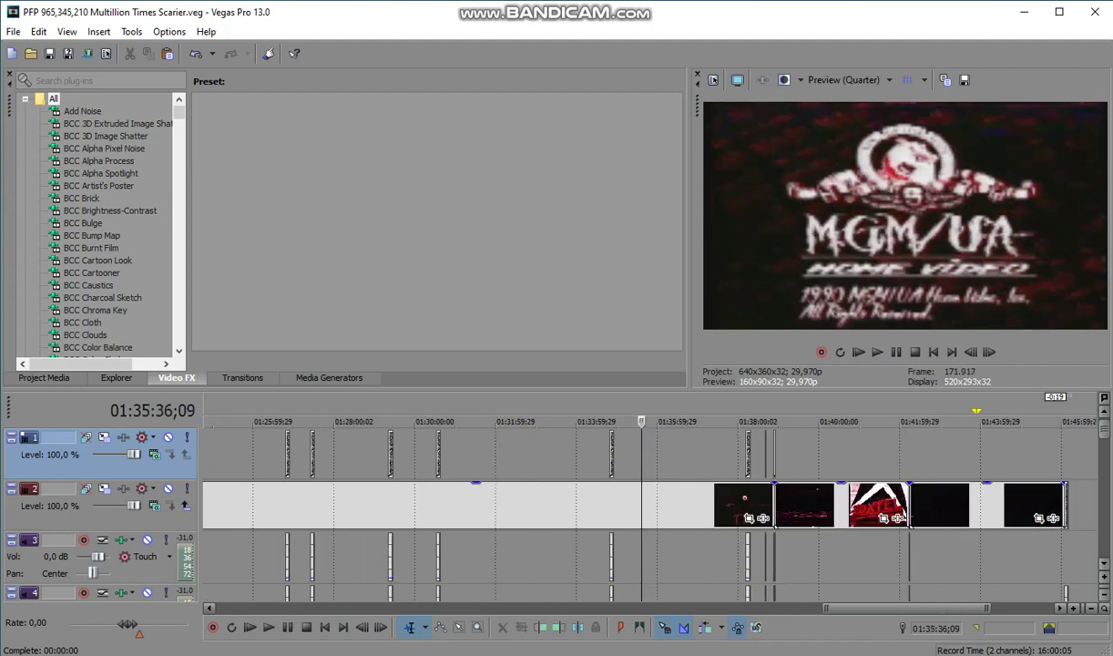
{"action": "left_click", "coordinate": [749, 451]}
{"action": "scroll", "coordinate": [749, 451], "scroll_direction": "up", "scroll_amount": 4}
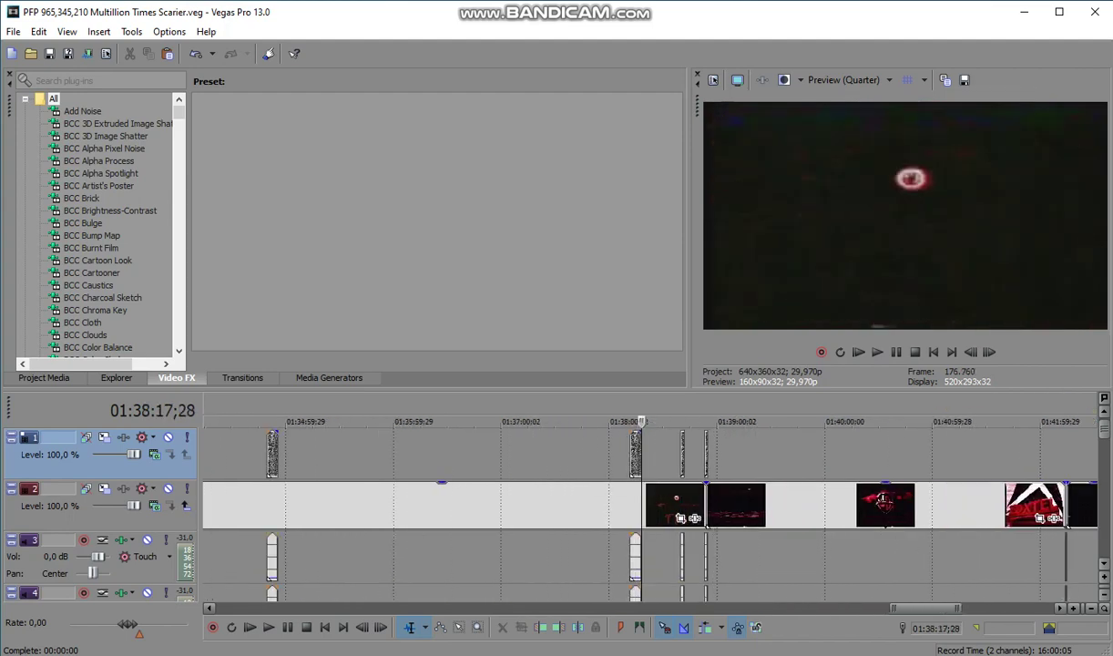
{"action": "left_click", "coordinate": [722, 451]}
{"action": "scroll", "coordinate": [722, 451], "scroll_direction": "down", "scroll_amount": 2}
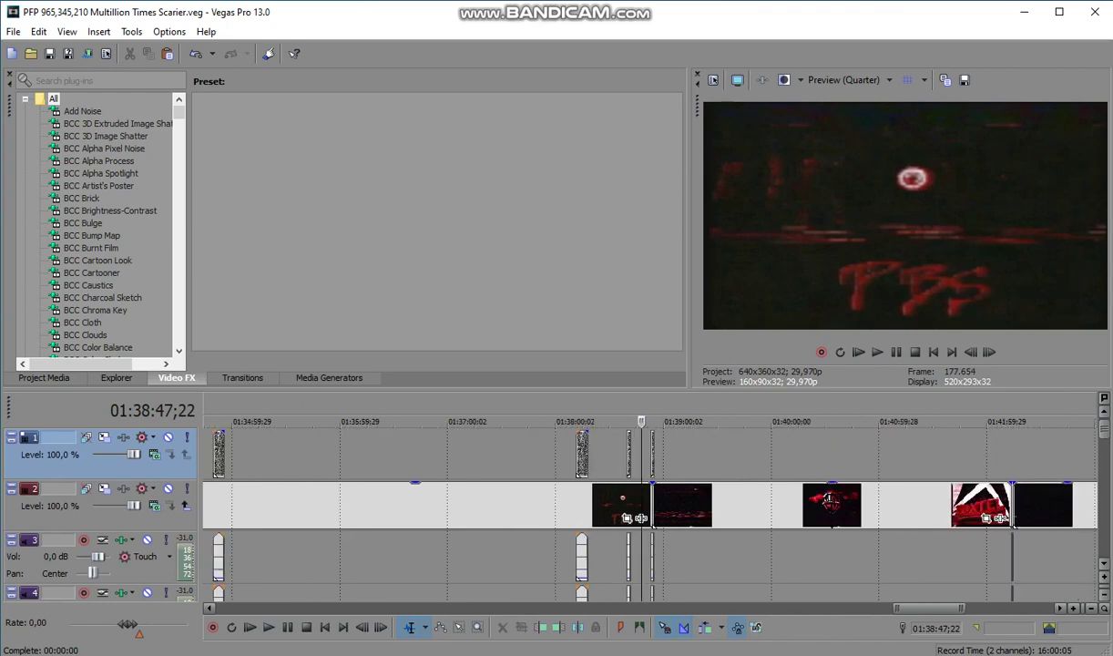
Check the shield logo clip at 01:40:17;14 and the red lettering clip at 01:41:44;24.
{"action": "left_click", "coordinate": [751, 451]}
{"action": "left_click", "coordinate": [803, 451]}
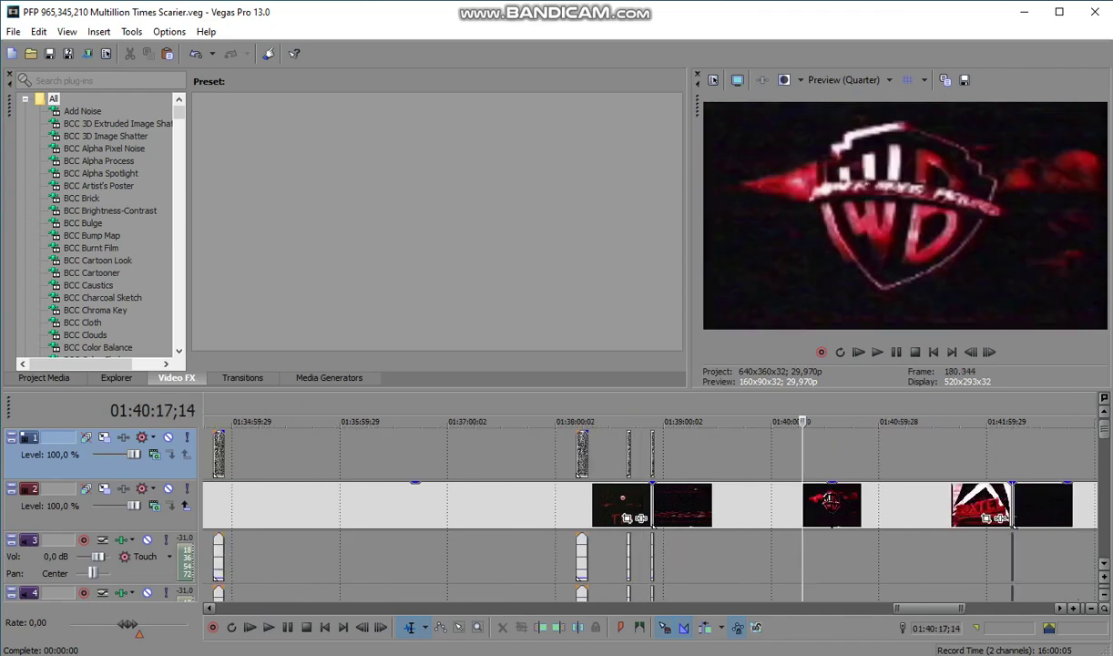
{"action": "left_click", "coordinate": [959, 451]}
{"action": "scroll", "coordinate": [959, 451], "scroll_direction": "down", "scroll_amount": 1}
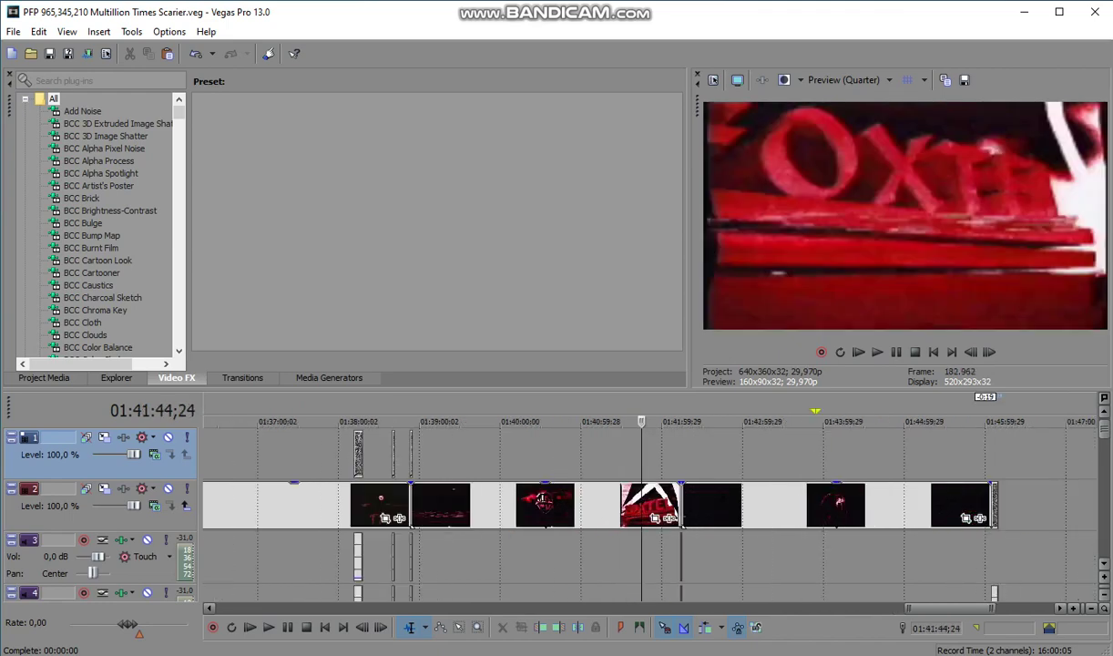
Skim the dark clip with the red circular logo, checking 01:44:09;10 and its ending at 01:45:58;26.
{"action": "left_click", "coordinate": [716, 451]}
{"action": "left_click", "coordinate": [796, 451]}
{"action": "left_click", "coordinate": [836, 451]}
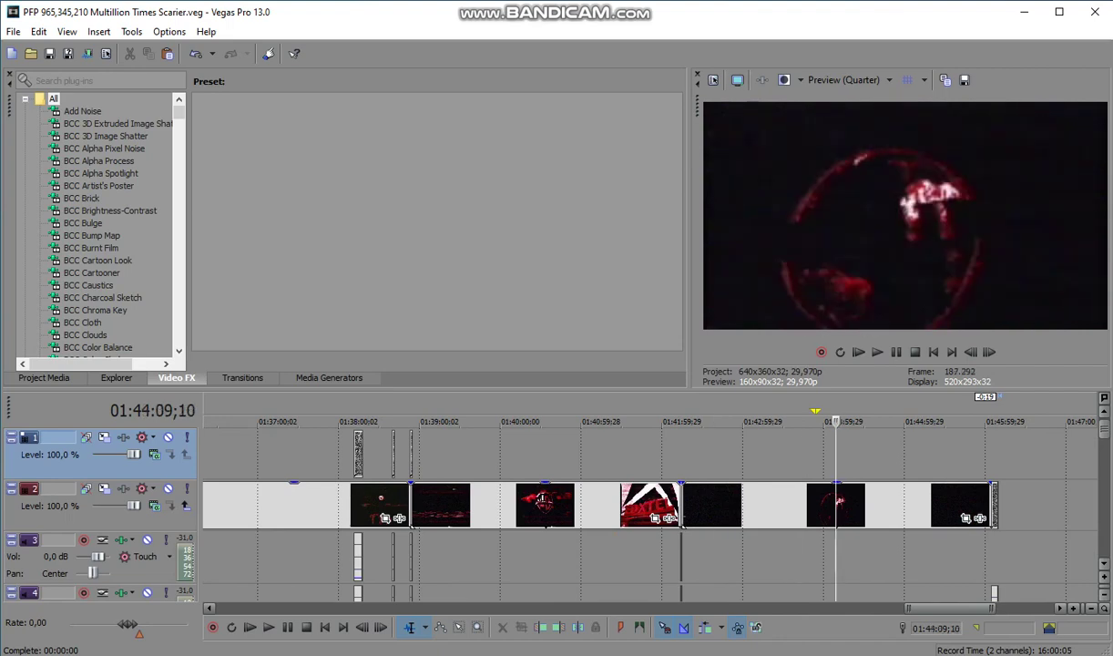
{"action": "left_click", "coordinate": [872, 451]}
{"action": "left_click", "coordinate": [916, 451]}
{"action": "left_click", "coordinate": [985, 455]}
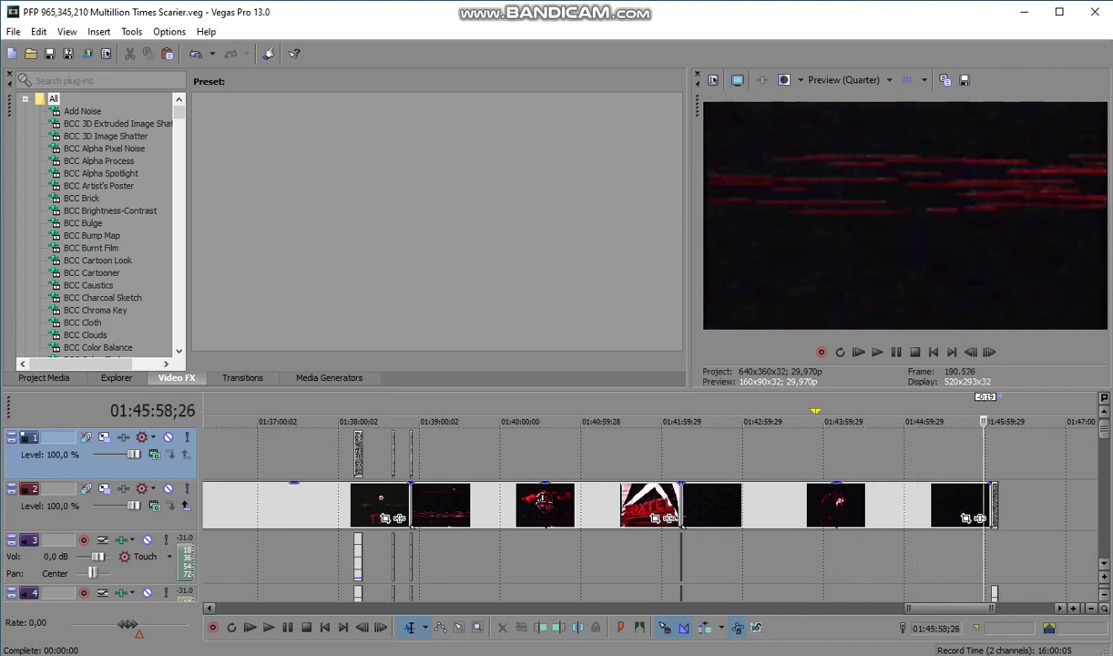
Play the closing static clip from 01:46:04;18 into the empty gap on the timeline.
{"action": "scroll", "coordinate": [985, 455], "scroll_direction": "up", "scroll_amount": 3}
{"action": "left_click", "coordinate": [662, 455]}
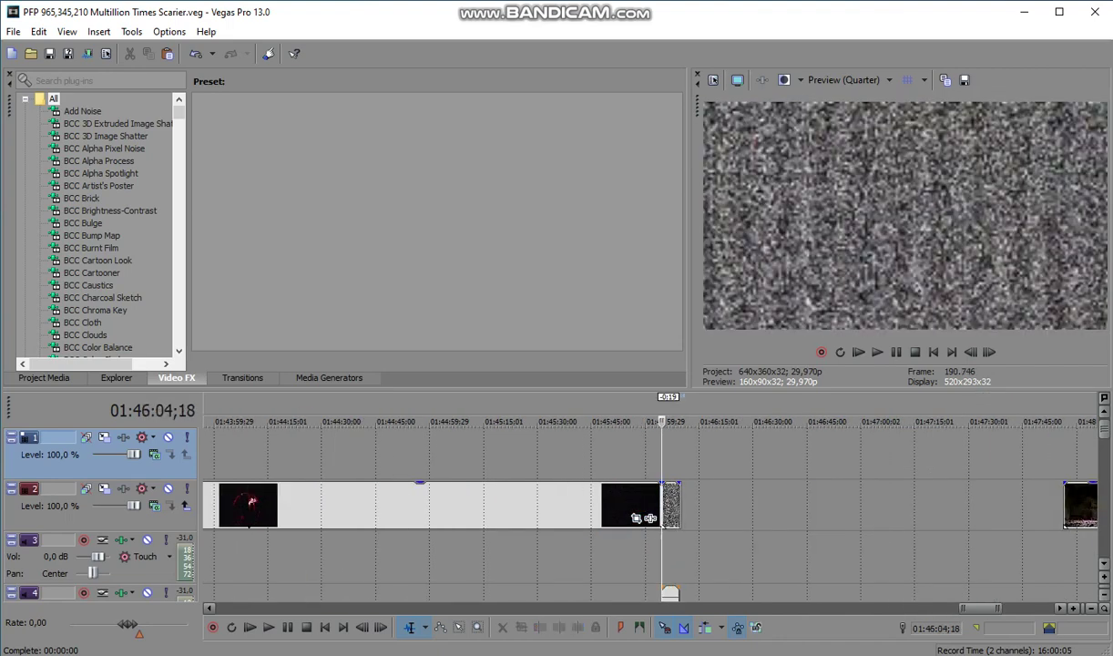
{"action": "left_click", "coordinate": [877, 352]}
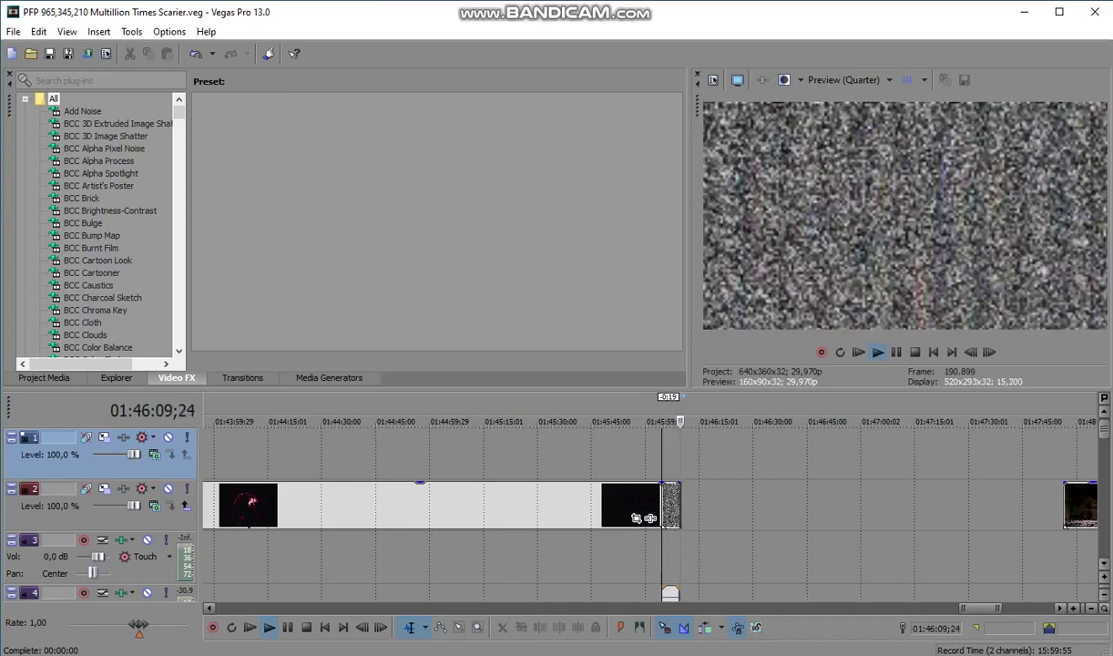
{"action": "scroll", "coordinate": [649, 510], "scroll_direction": "down", "scroll_amount": 1}
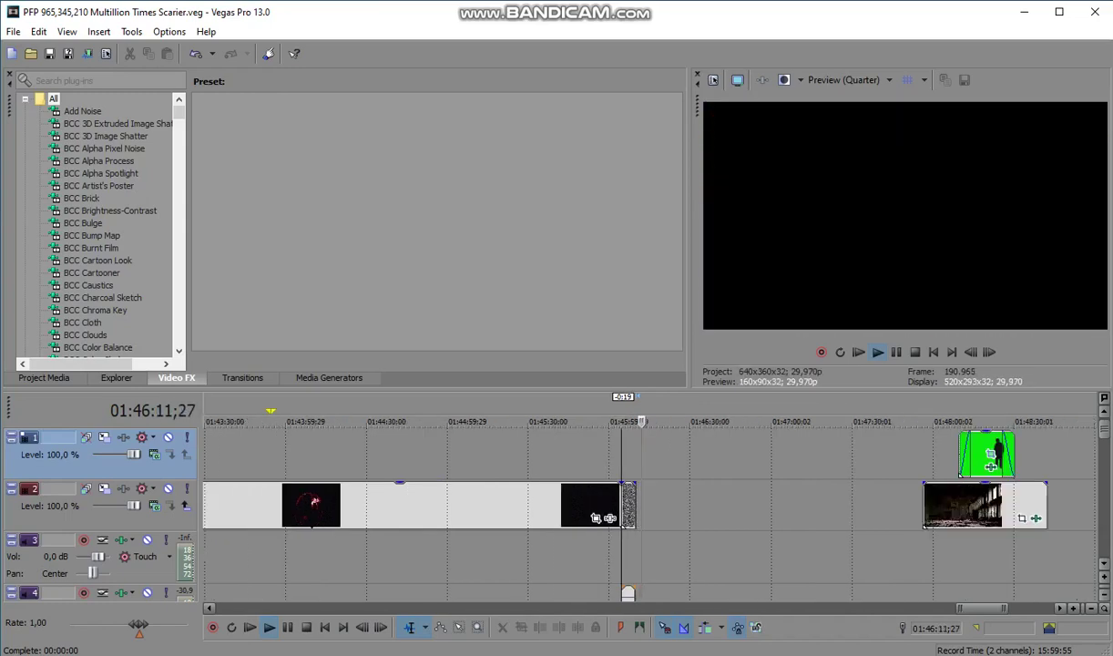
{"action": "key", "text": "Down"}
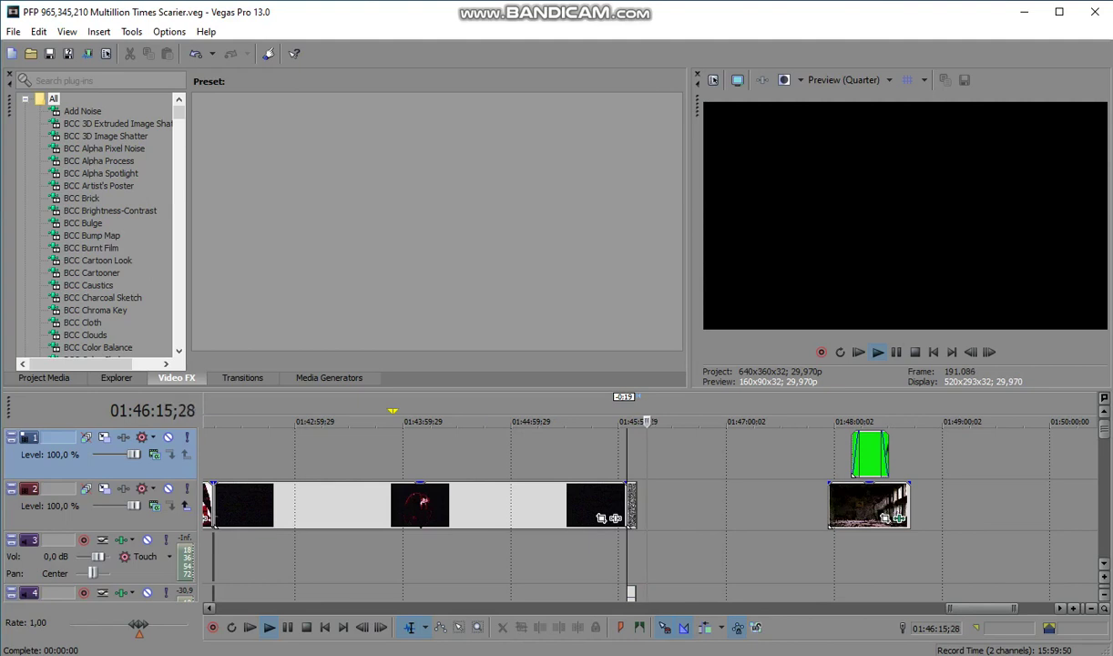
Play the abandoned building clip with the green-screen figure from 01:48:17;24, and pause it.
{"action": "left_click", "coordinate": [866, 556]}
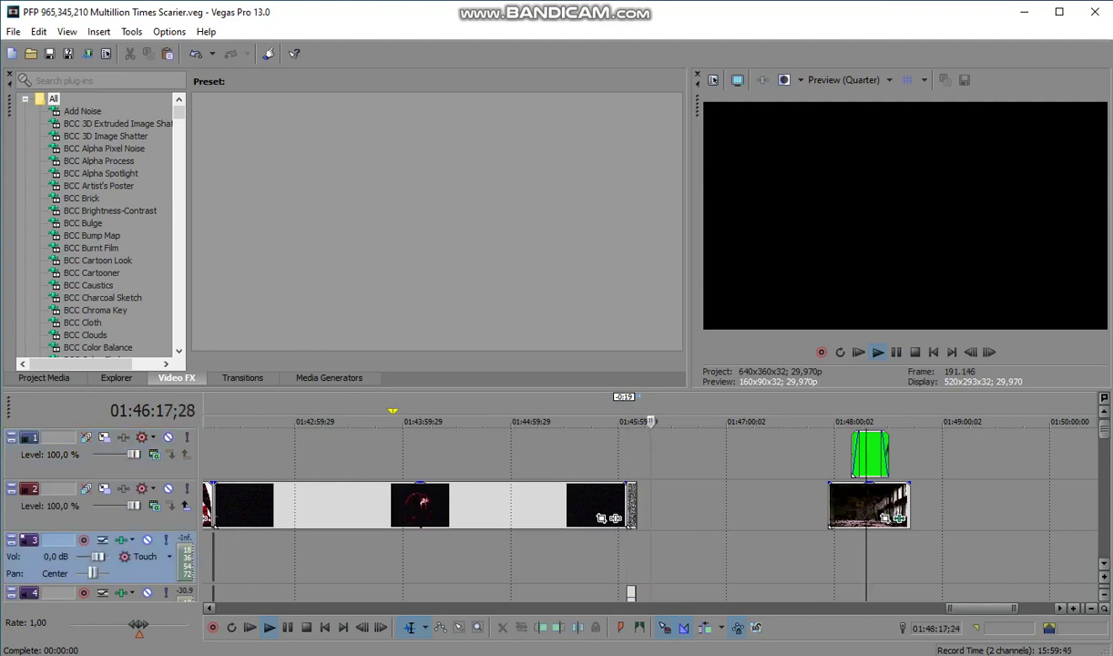
{"action": "key", "text": "space"}
{"action": "key", "text": "space"}
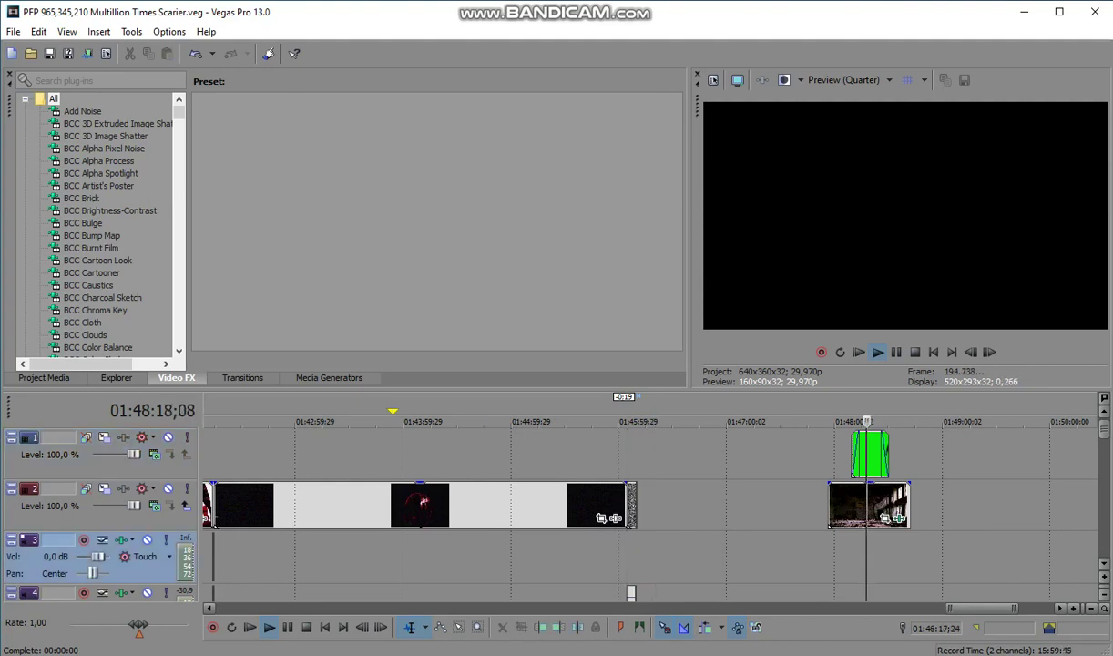
{"action": "key", "text": "Up"}
{"action": "key", "text": "Up"}
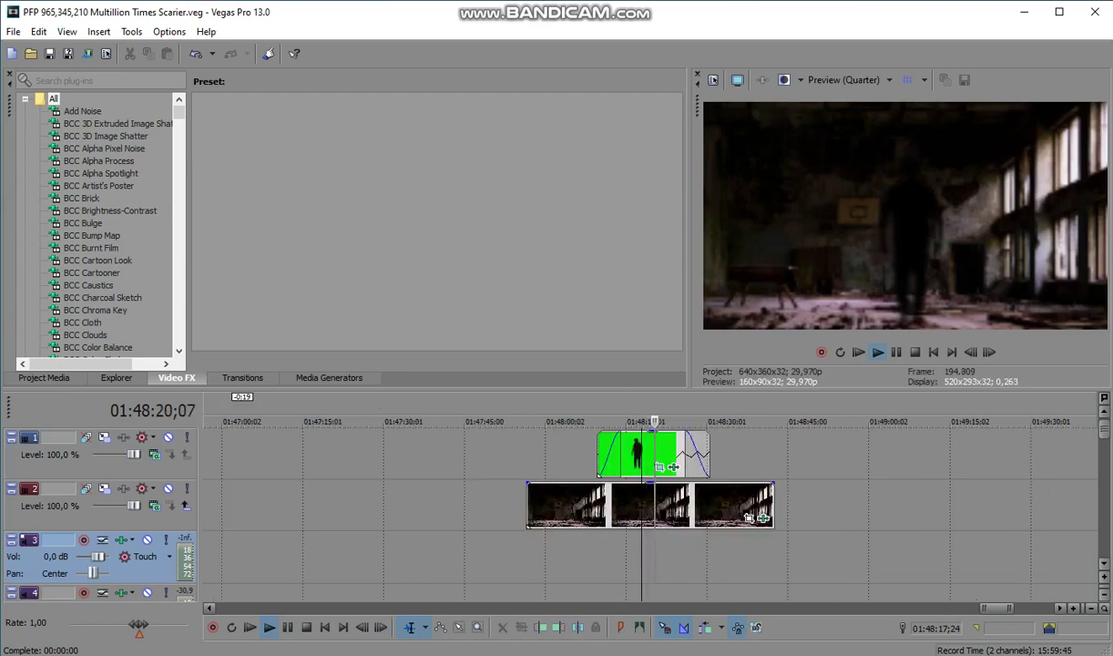
{"action": "left_click", "coordinate": [896, 352]}
{"action": "scroll", "coordinate": [650, 510], "scroll_direction": "down", "scroll_amount": 2}
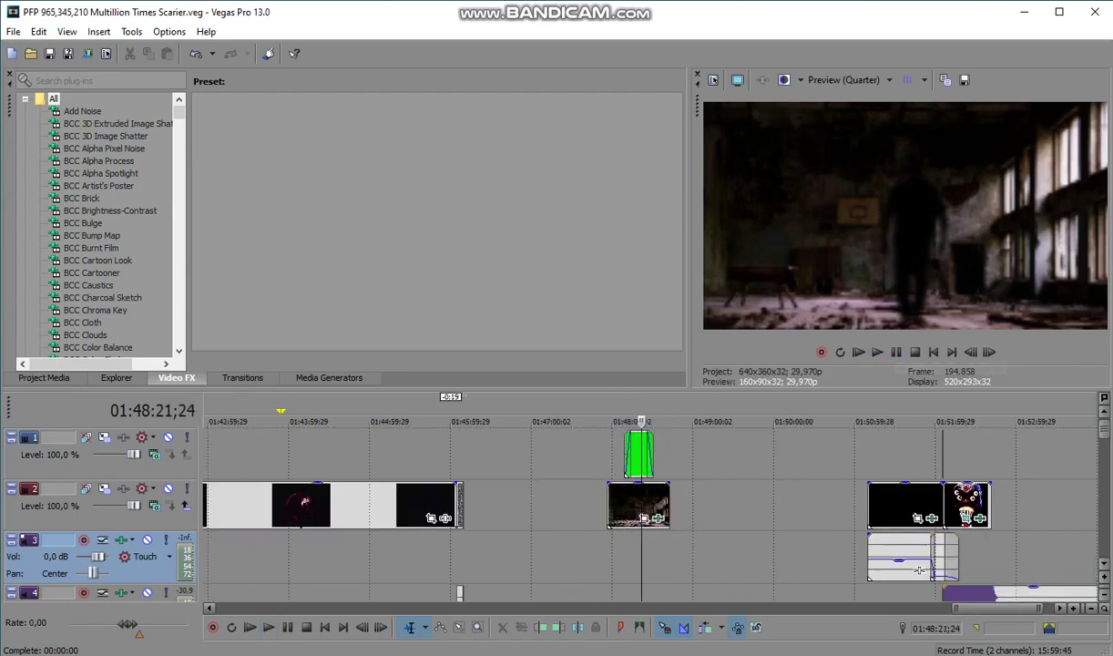
Locate the start of the black clip at 01:51:10;00 and play from shortly after it into the monster face clip.
{"action": "left_click", "coordinate": [886, 455]}
{"action": "left_click", "coordinate": [869, 455]}
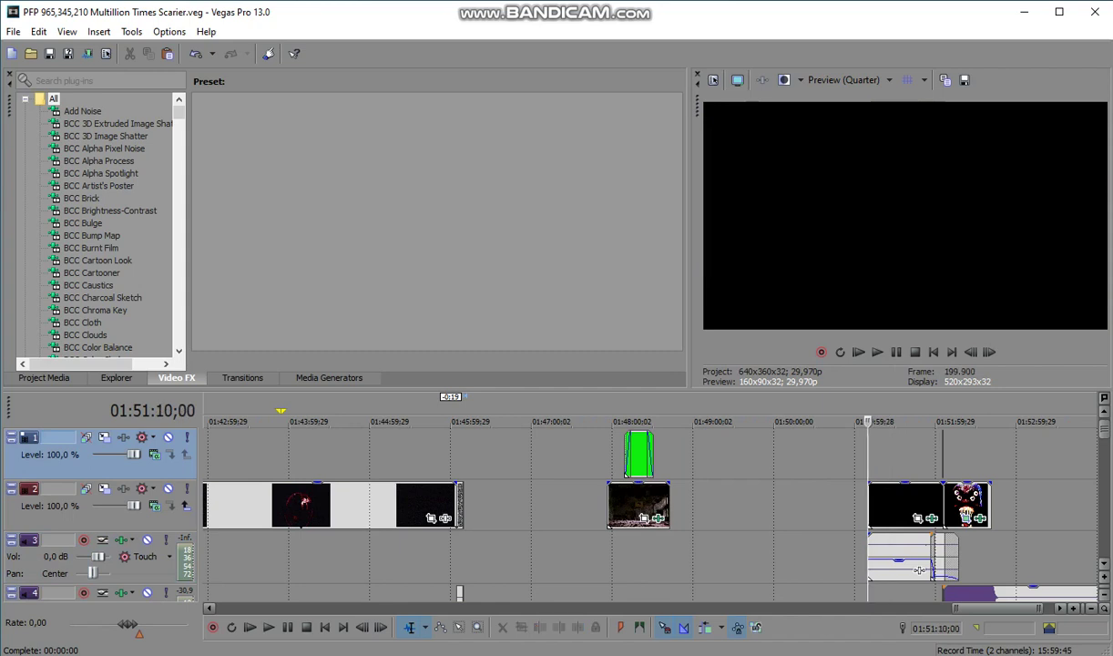
{"action": "left_click", "coordinate": [886, 455]}
{"action": "key", "text": "space"}
{"action": "key", "text": "space"}
{"action": "key", "text": "Up"}
{"action": "key", "text": "Up"}
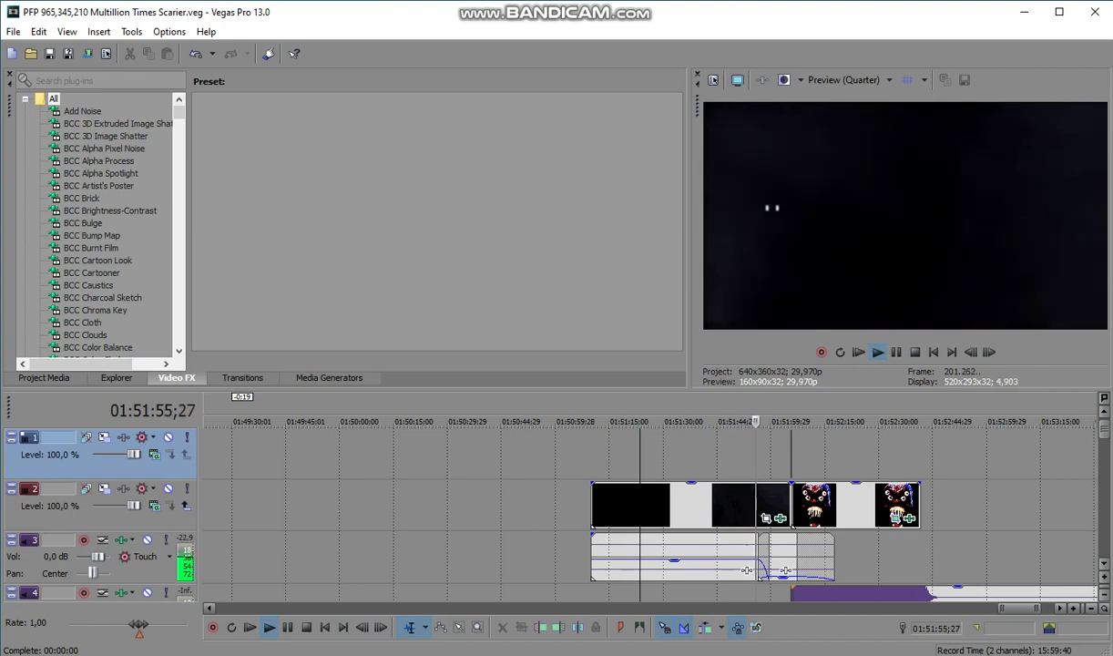
{"action": "scroll", "coordinate": [648, 510], "scroll_direction": "up", "scroll_amount": 1}
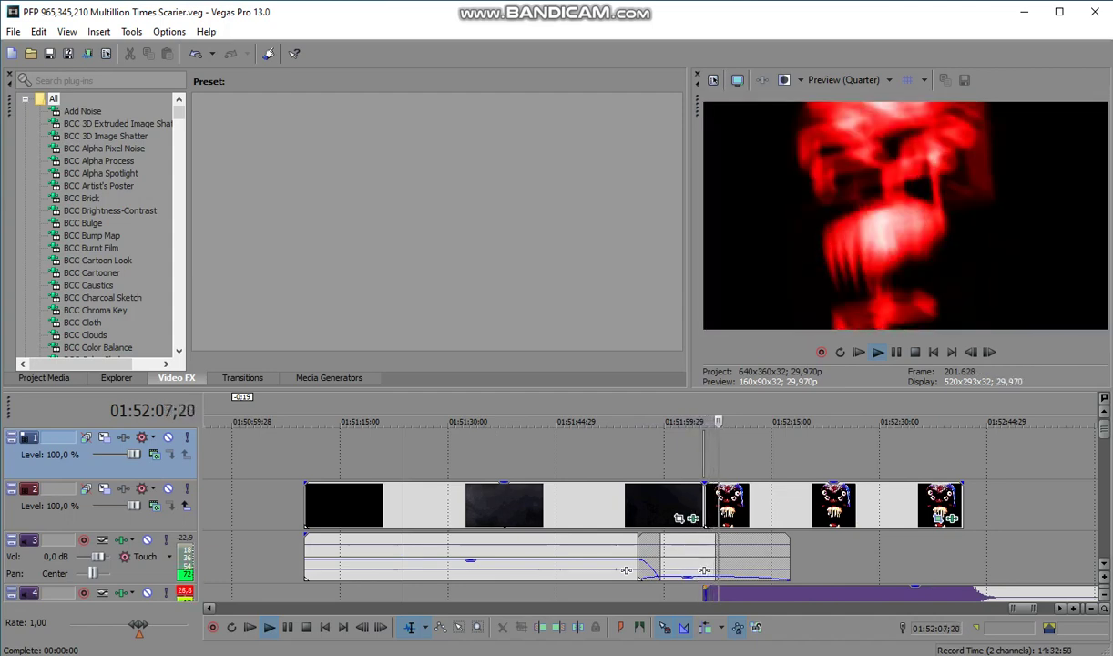
Play the end of the monster face clip from 01:52:40;15 into the gap that follows.
{"action": "scroll", "coordinate": [728, 420], "scroll_direction": "up", "scroll_amount": 3}
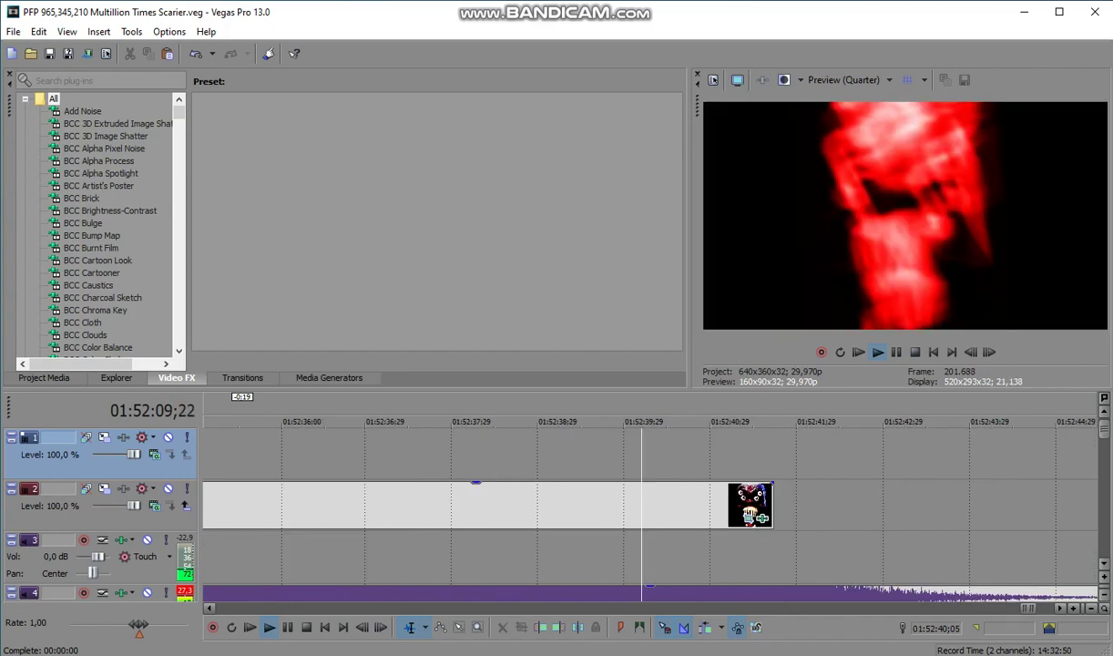
{"action": "left_click", "coordinate": [671, 456]}
{"action": "key", "text": "space"}
{"action": "key", "text": "space"}
{"action": "scroll", "coordinate": [670, 510], "scroll_direction": "down", "scroll_amount": 4}
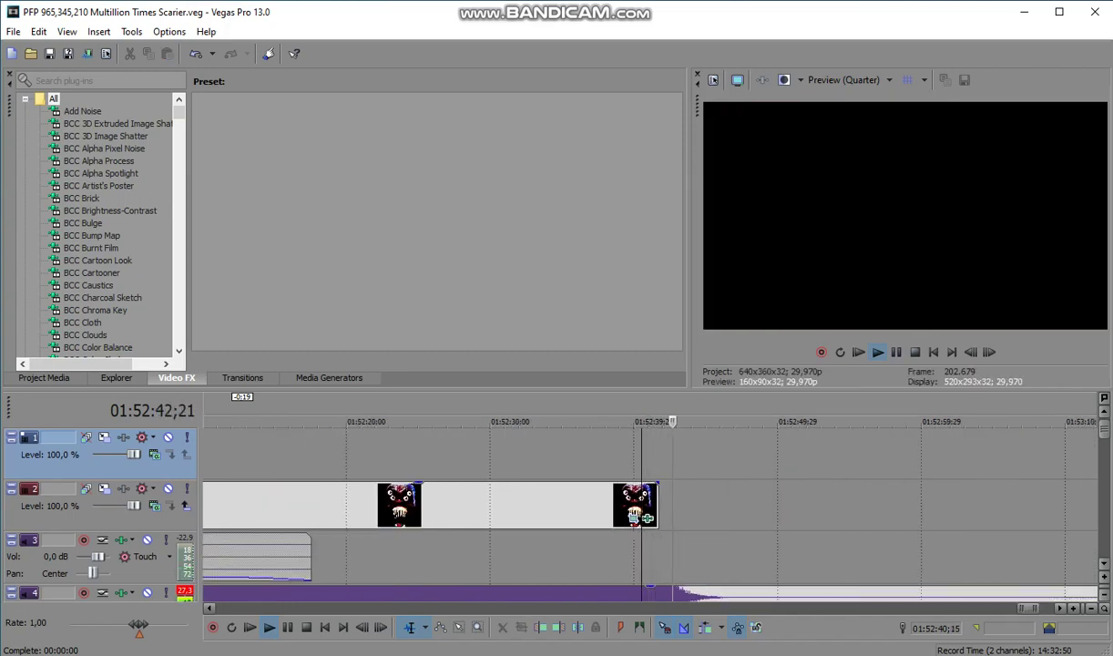
Replay the last frames of the monster face clip from 01:52:39;13 into the gap after it.
{"action": "left_click", "coordinate": [626, 455]}
{"action": "key", "text": "space"}
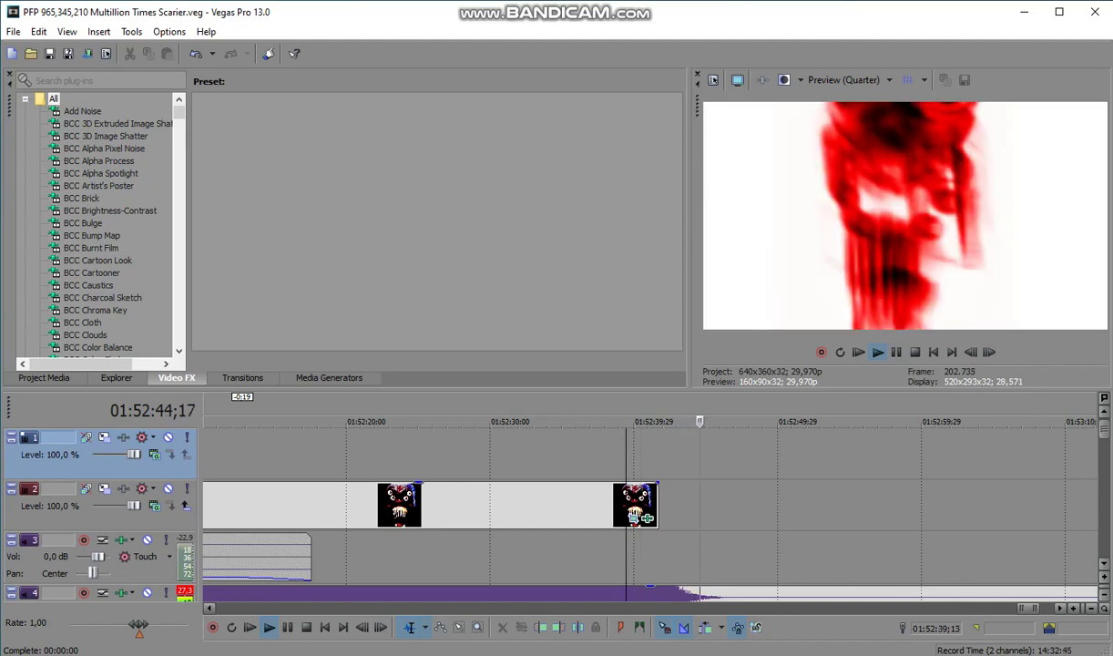
{"action": "key", "text": "space"}
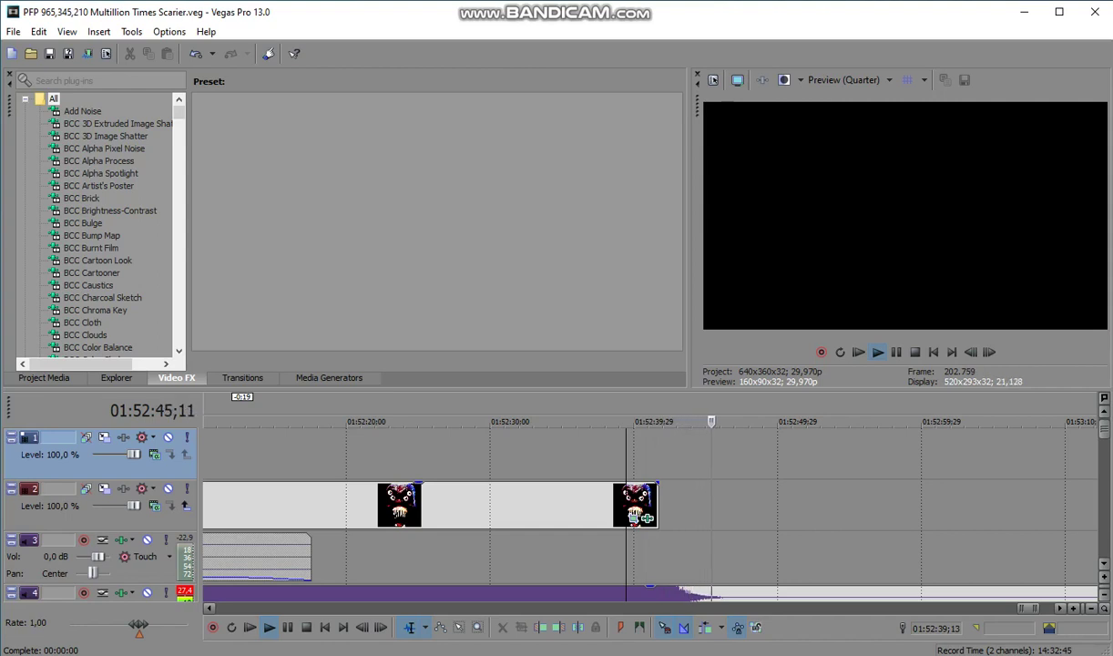
Examine the audio tracks beneath the monster face clip and the clip layout across the whole project timeline.
{"action": "scroll", "coordinate": [651, 515], "scroll_direction": "down", "scroll_amount": 1}
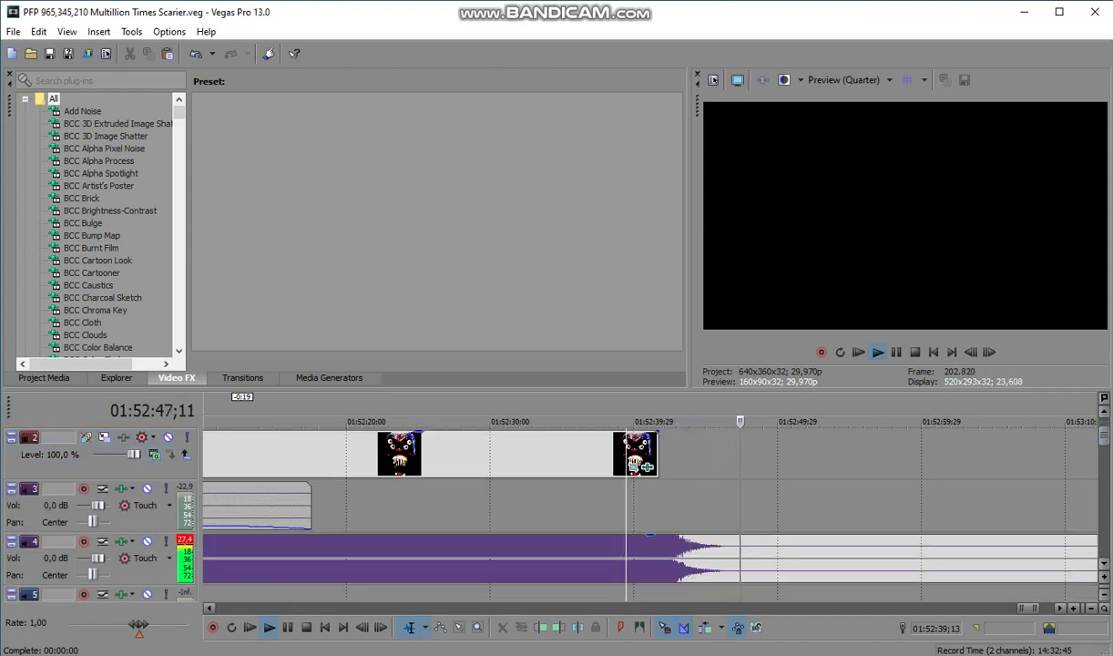
{"action": "scroll", "coordinate": [651, 514], "scroll_direction": "down", "scroll_amount": 1}
{"action": "scroll", "coordinate": [282, 518], "scroll_direction": "down", "scroll_amount": 2}
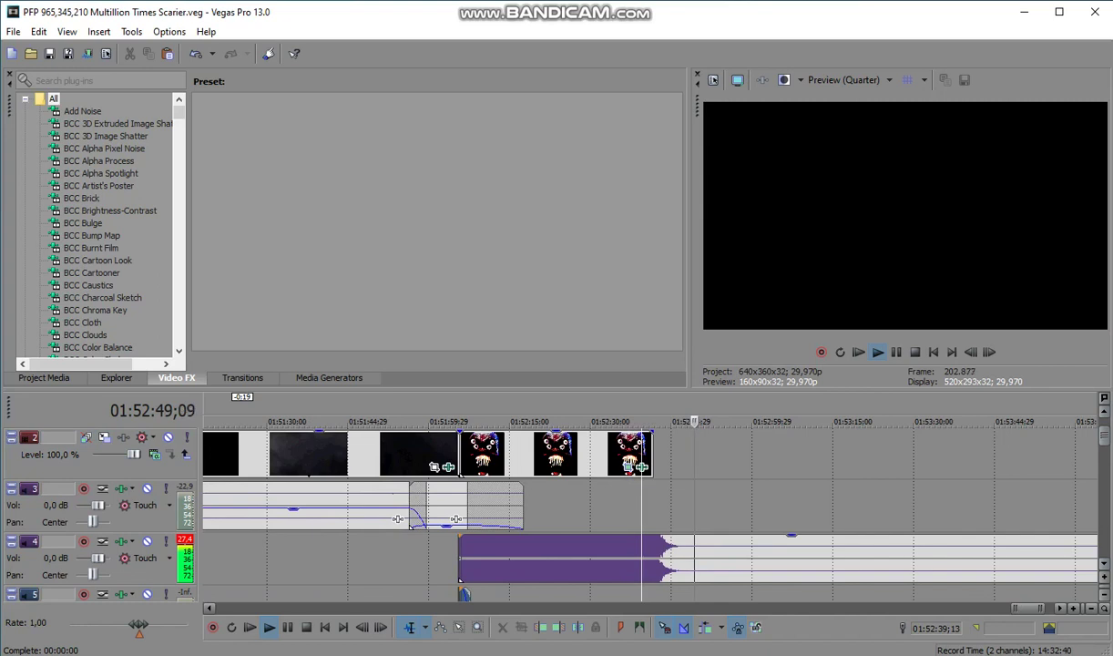
{"action": "scroll", "coordinate": [513, 519], "scroll_direction": "down", "scroll_amount": 1}
{"action": "scroll", "coordinate": [513, 518], "scroll_direction": "down", "scroll_amount": 1}
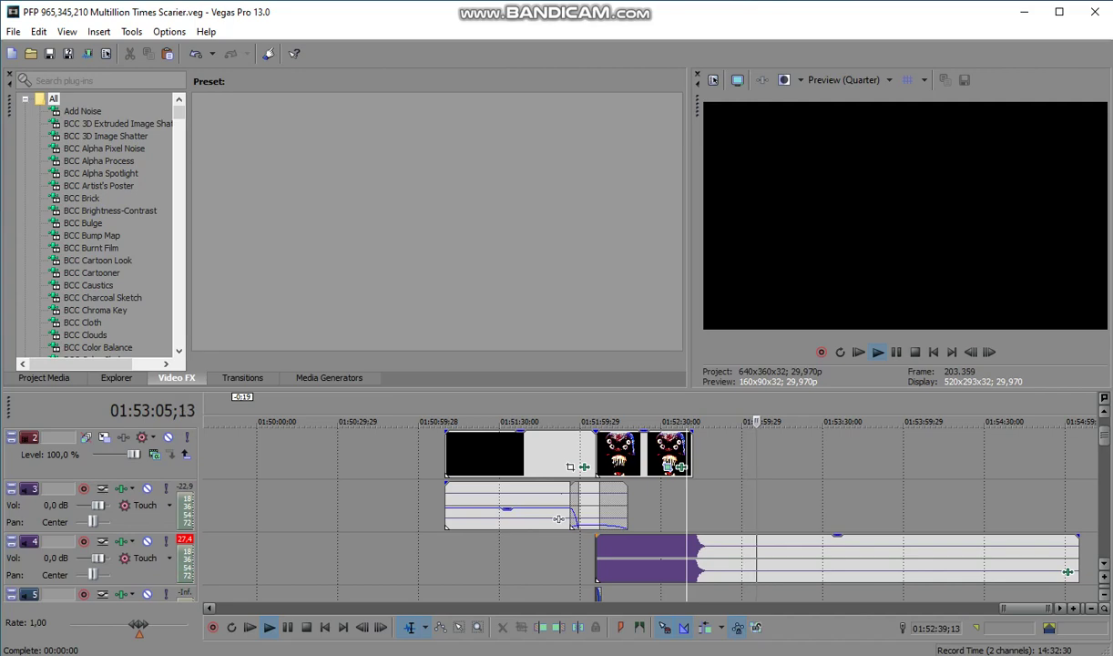
{"action": "scroll", "coordinate": [559, 519], "scroll_direction": "down", "scroll_amount": 15}
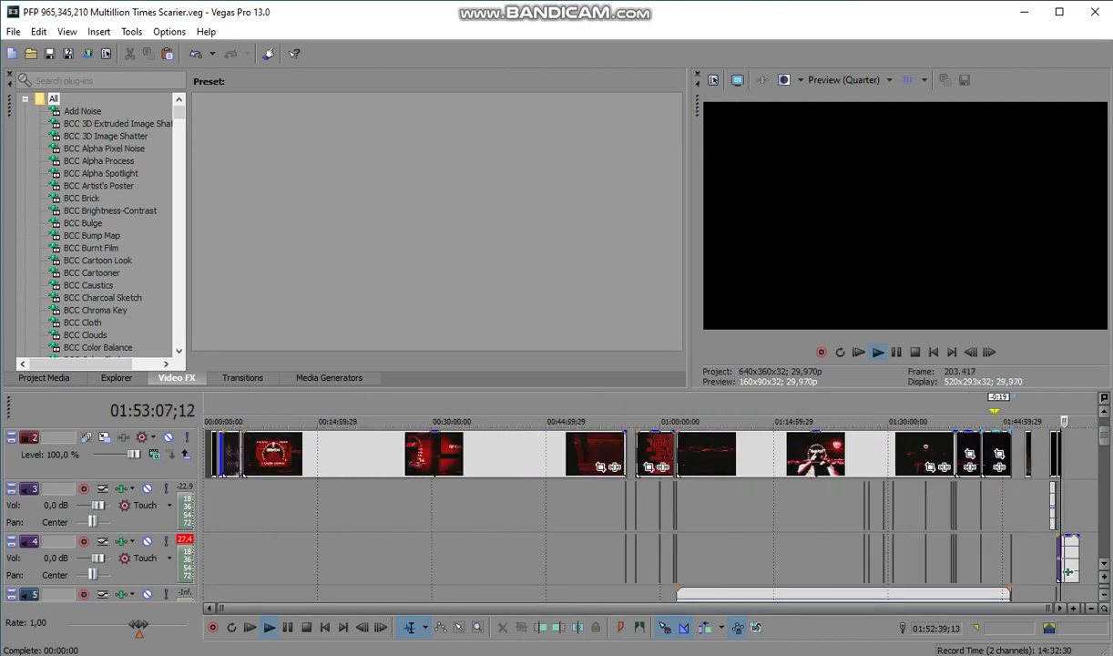